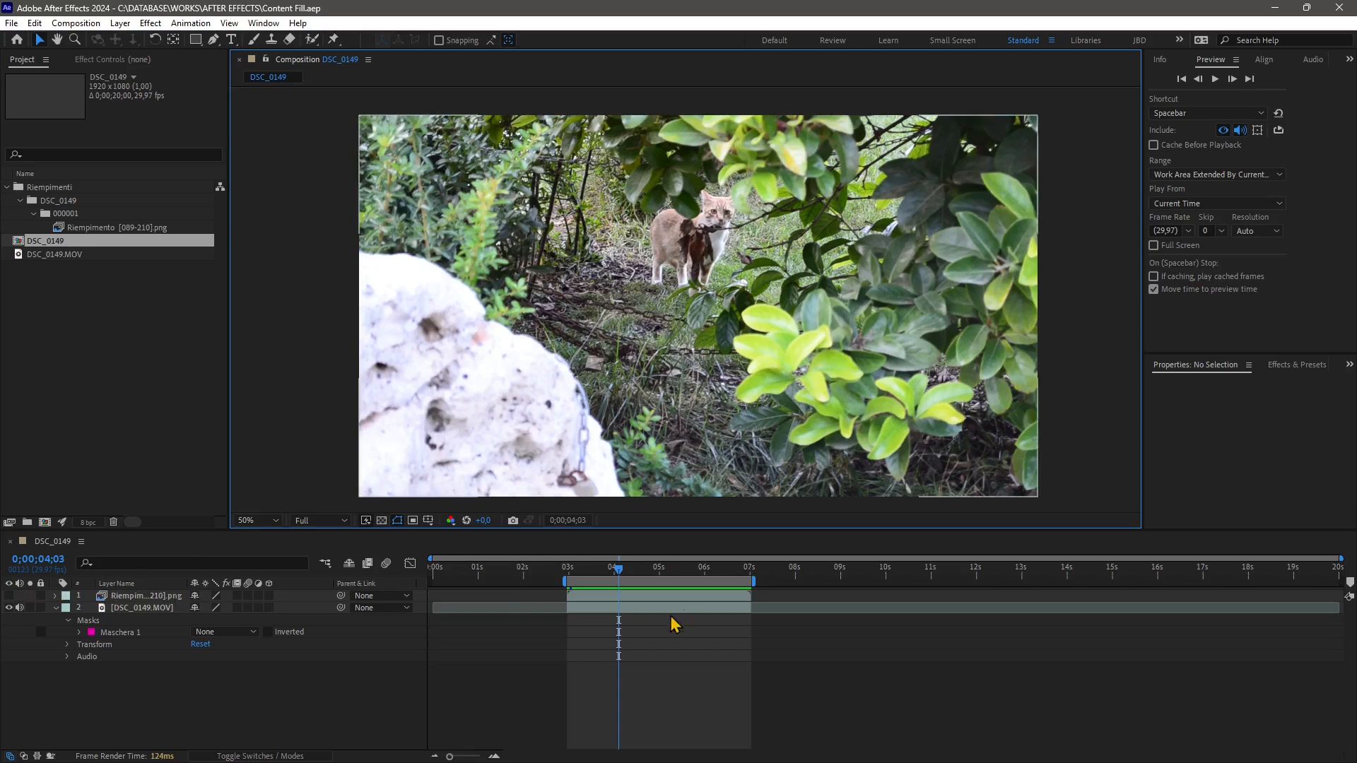
Show the Riempimento fill layer and play back the range from about 3 to 7 seconds to review the cat's removal
click(599, 597)
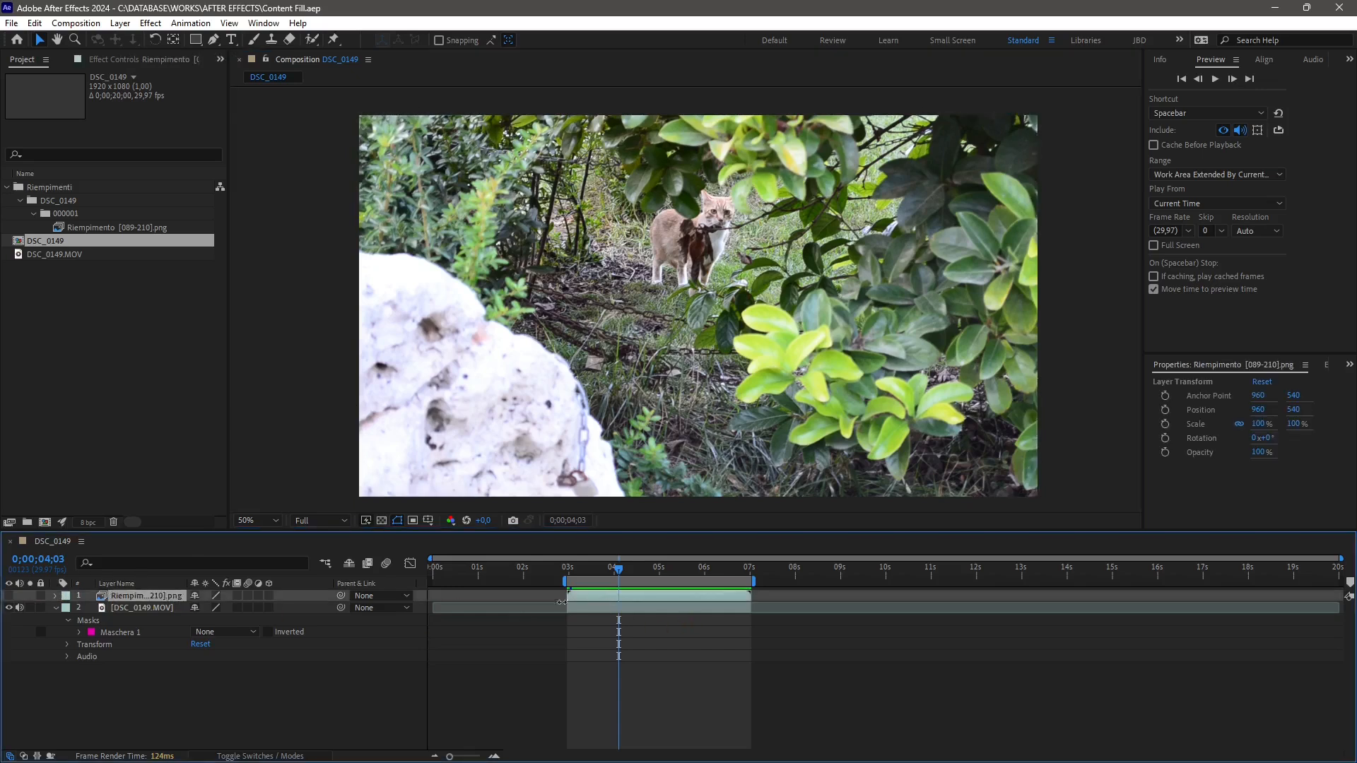
click(9, 596)
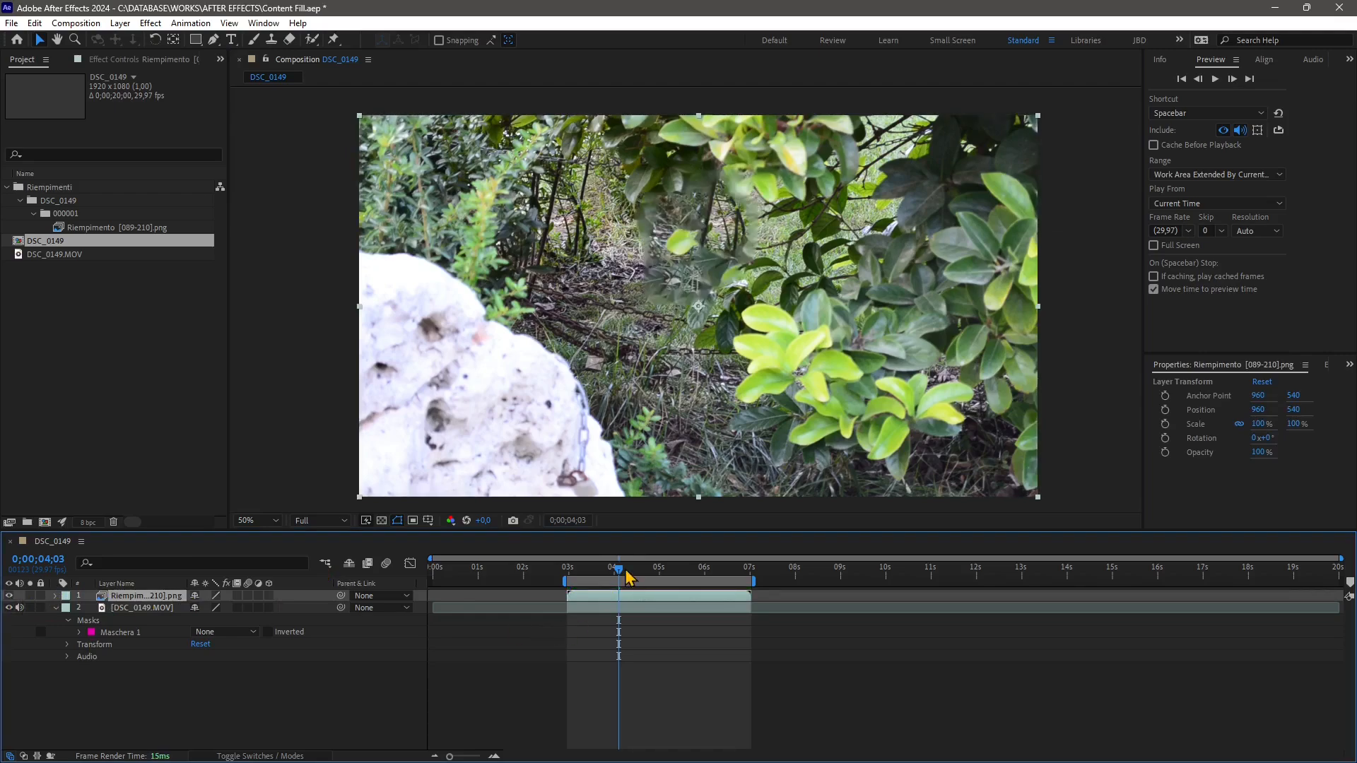
drag(626, 576, 736, 594)
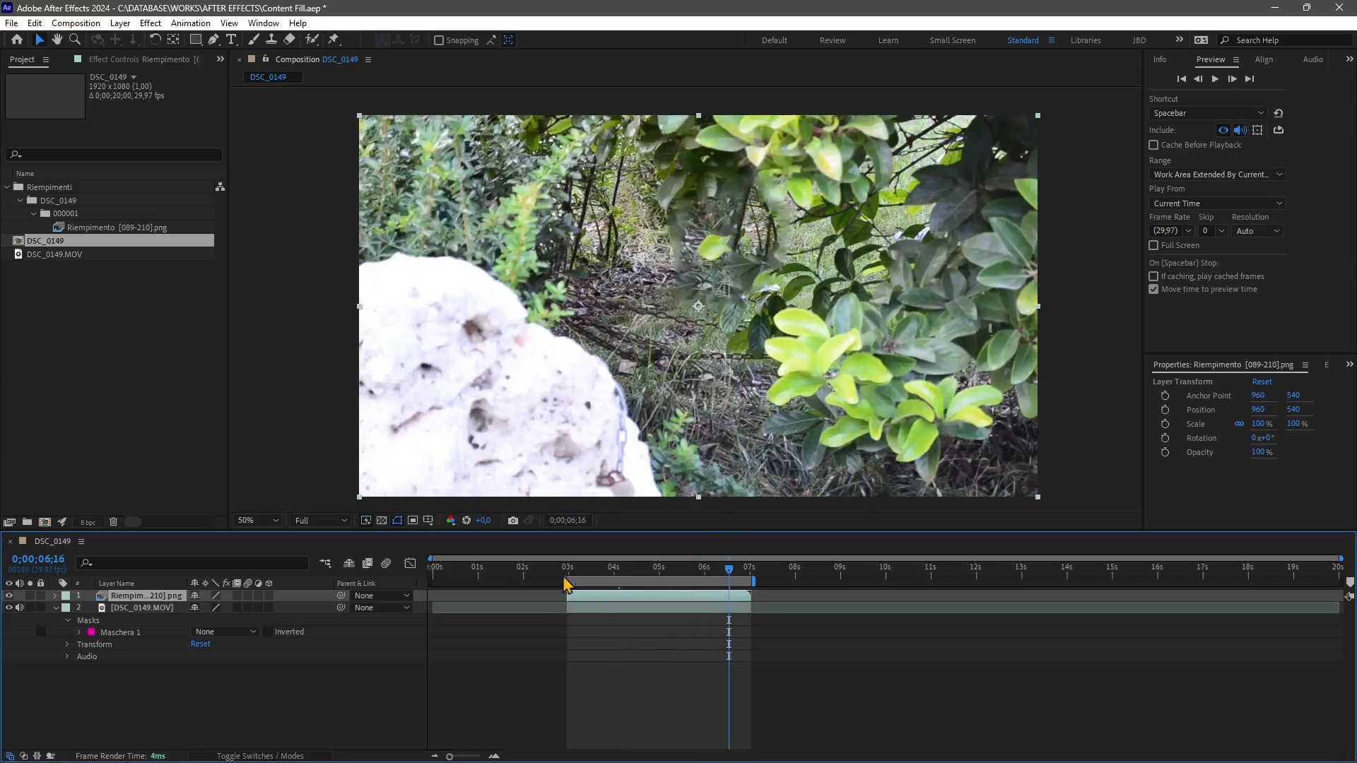
click(568, 584)
key(space)
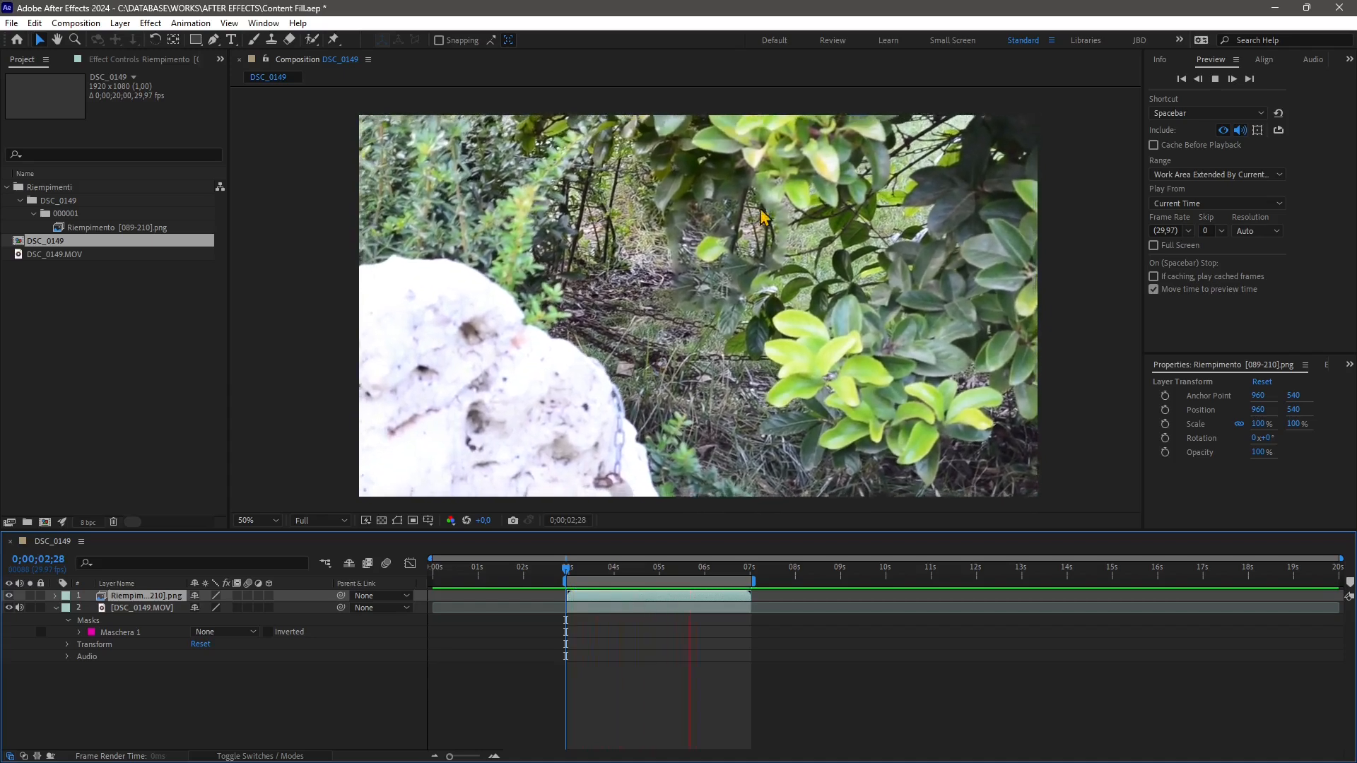
key(space)
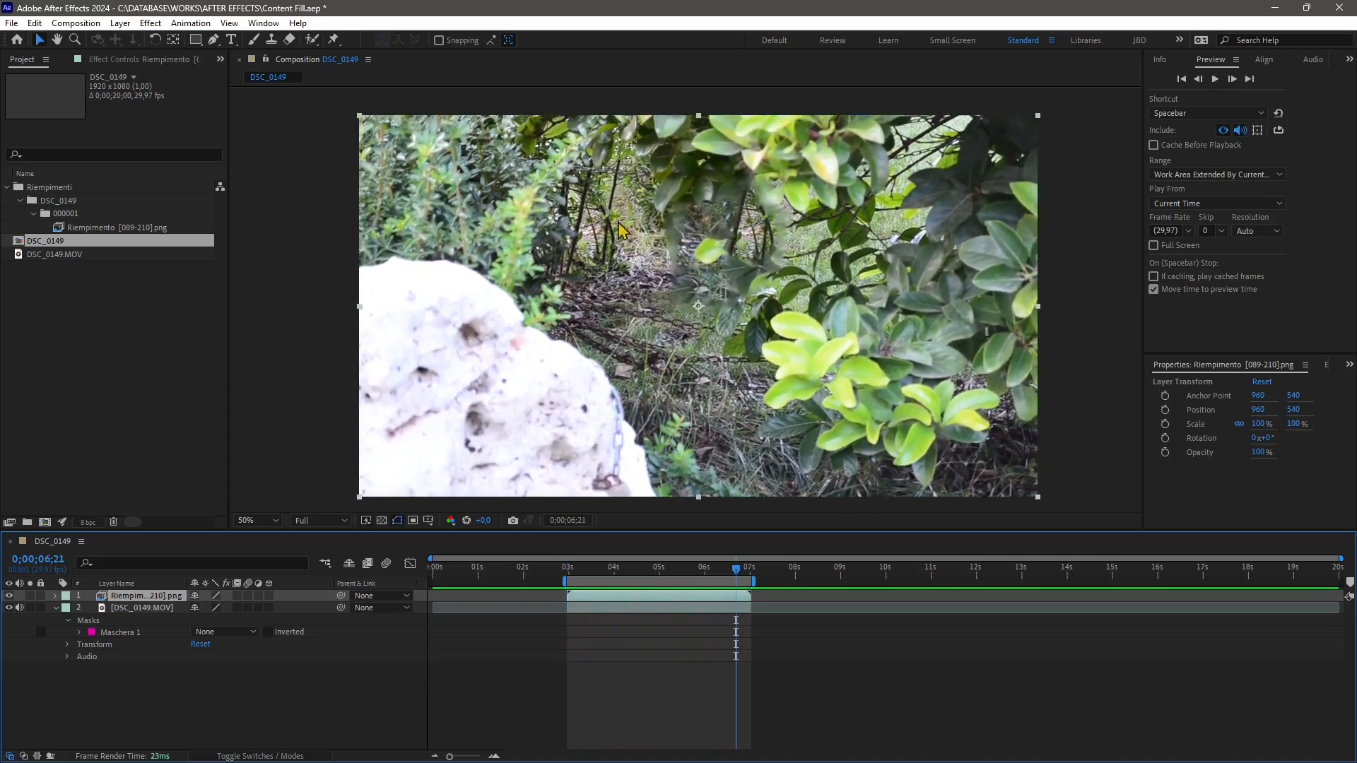
click(573, 571)
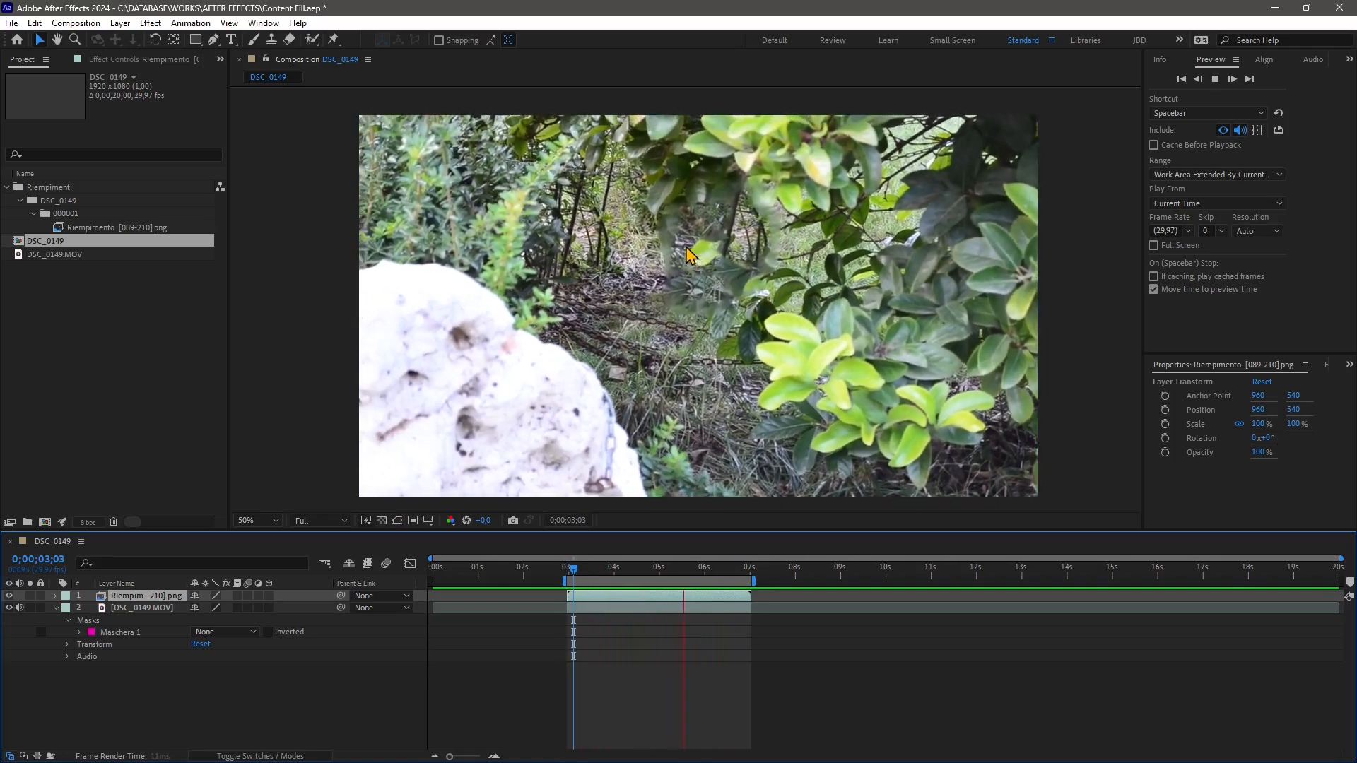
key(space)
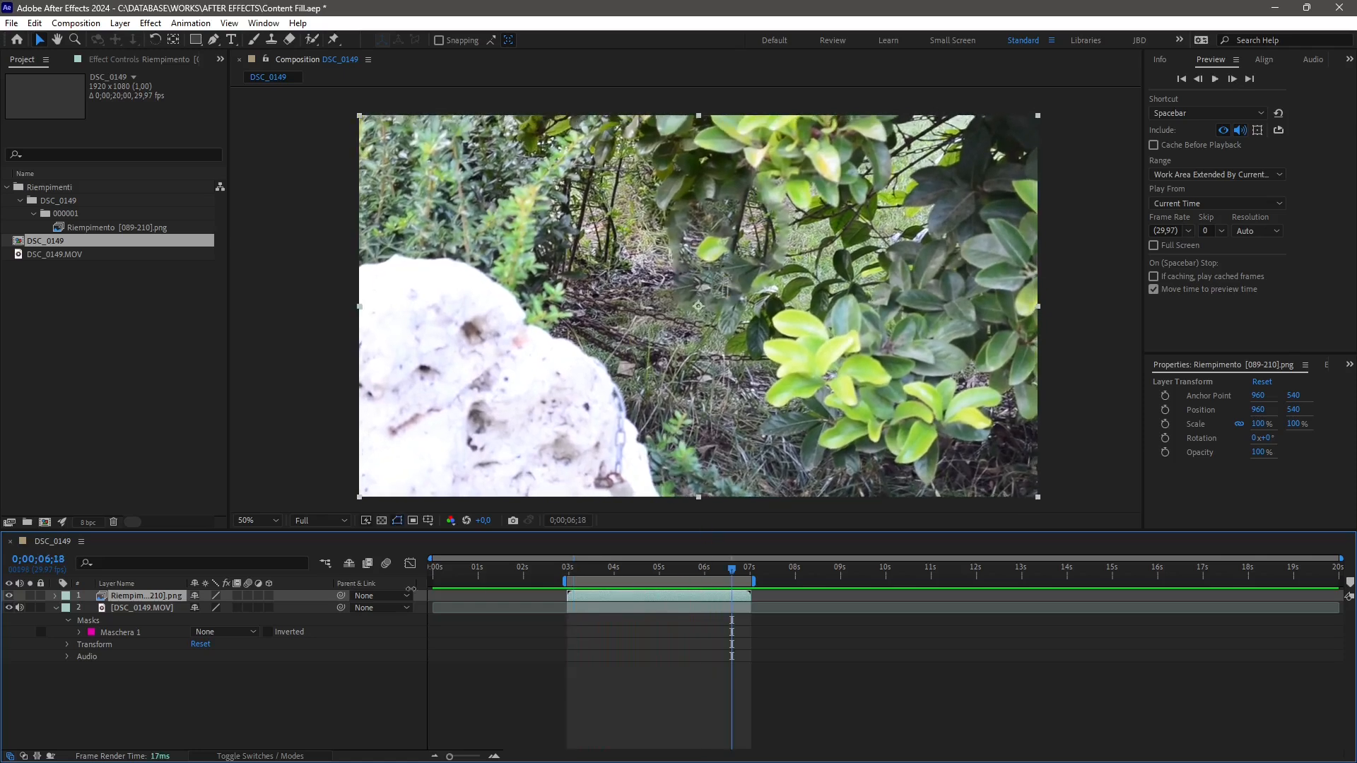
drag(582, 570, 692, 601)
Select the DSC_0149.MOV layer to display its mask, hide the fill layer, and scrub the original footage to 0;00;06;01
click(637, 608)
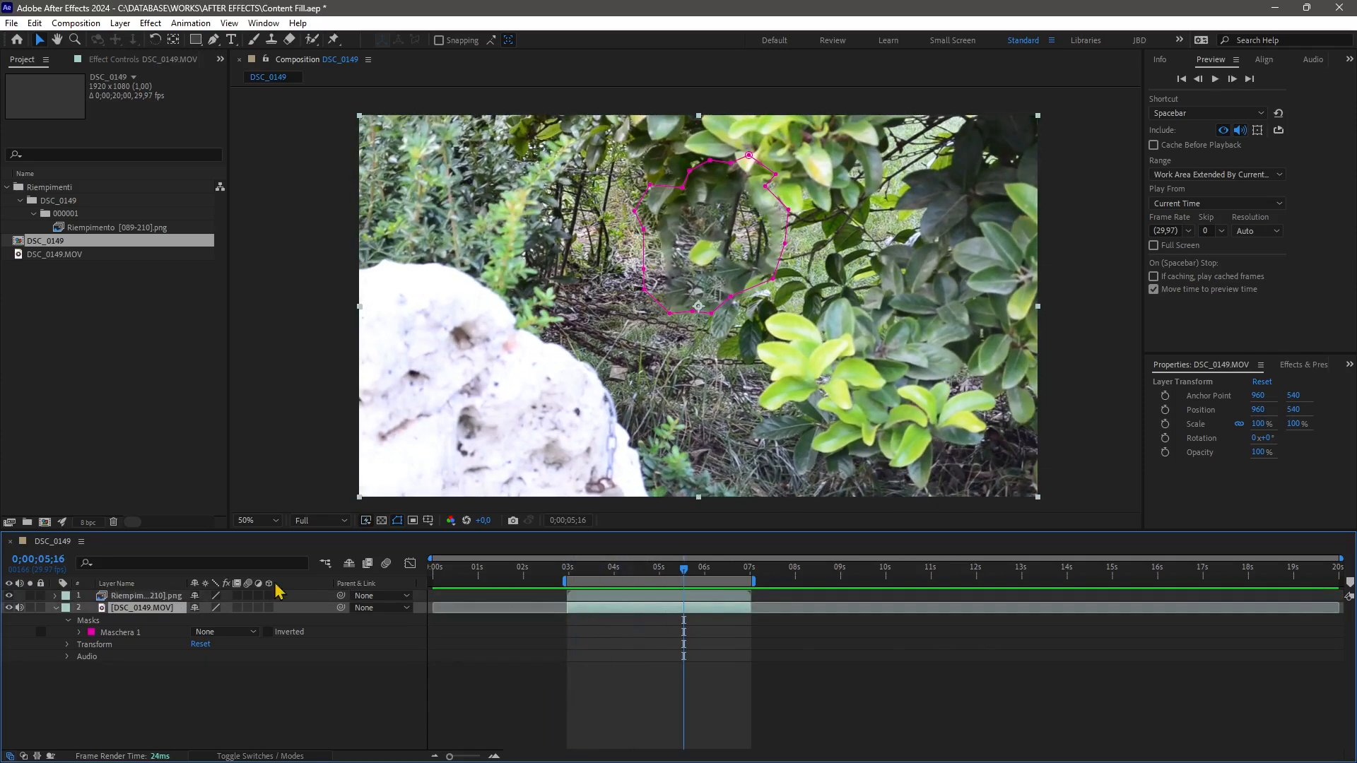
click(10, 596)
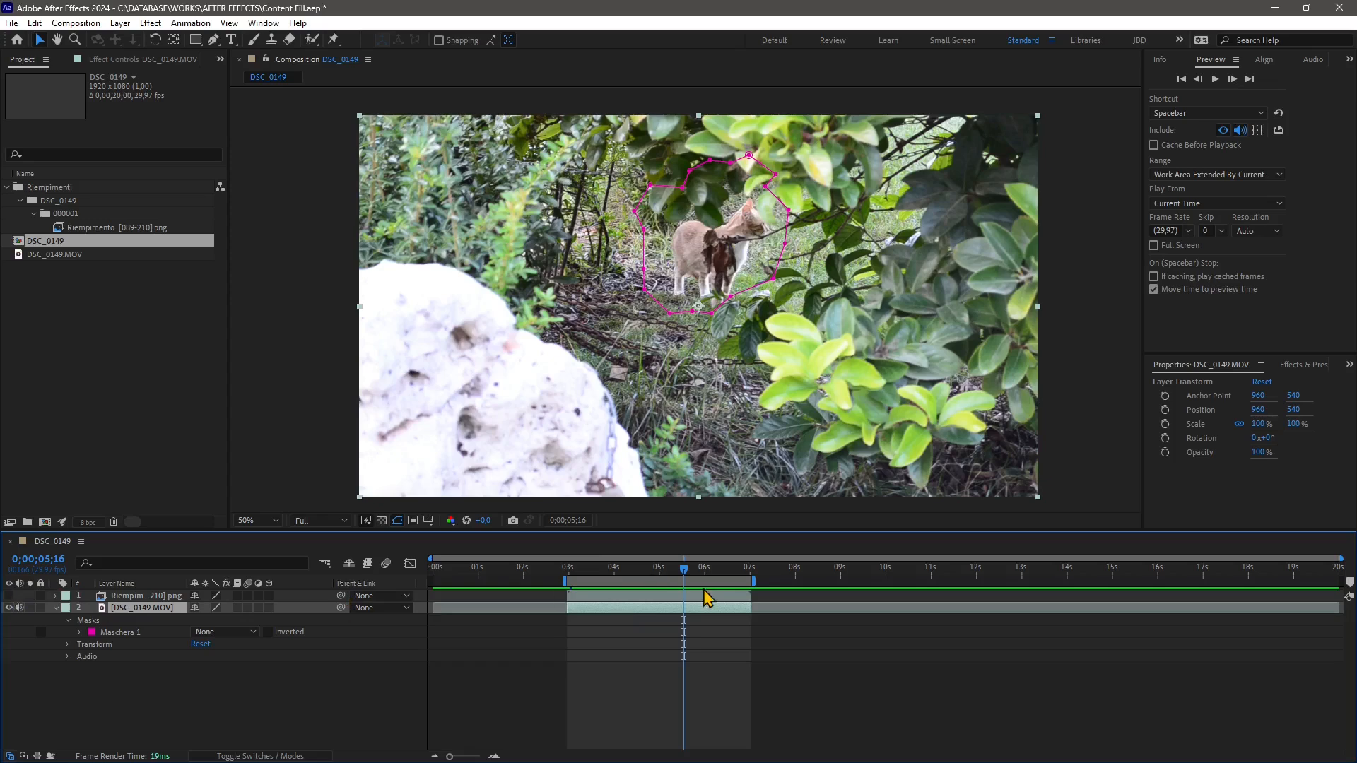
drag(684, 570, 705, 605)
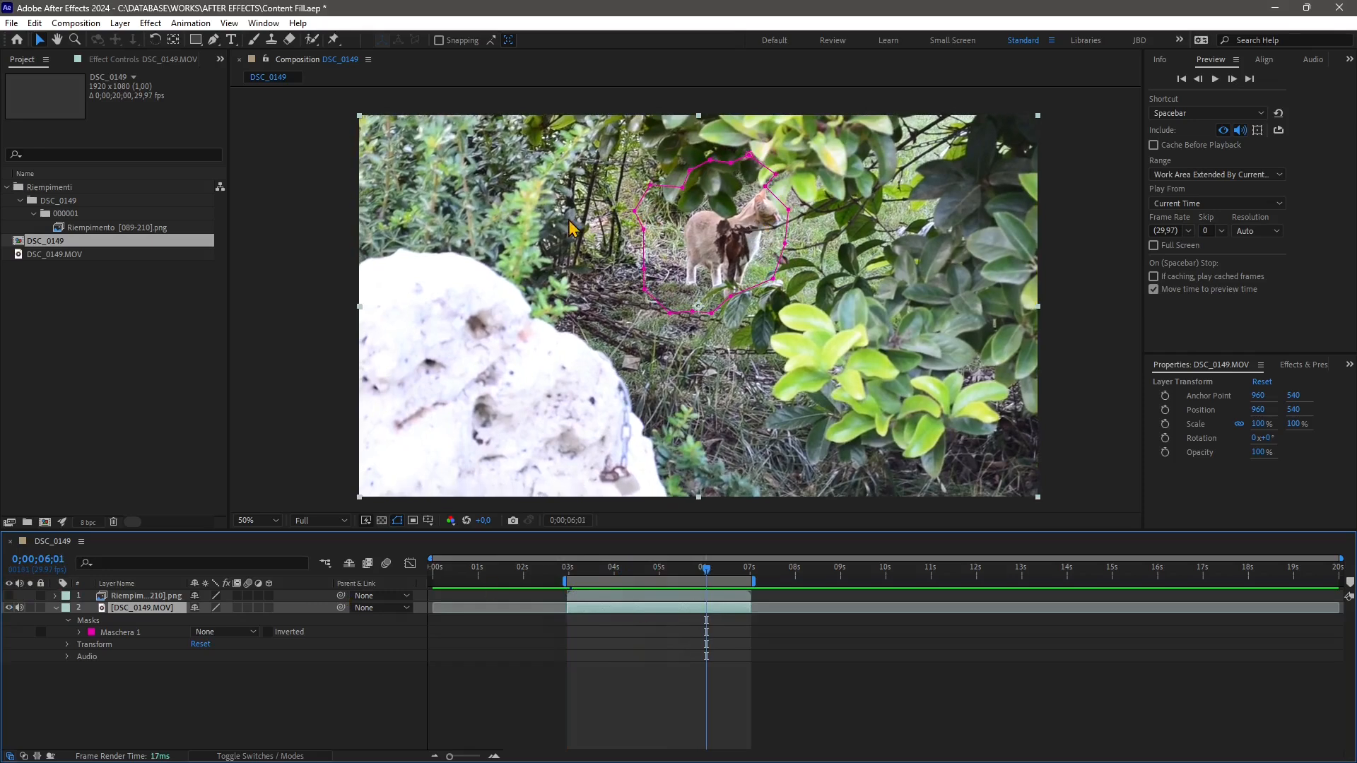
Create a new project, discarding the unsaved changes to Content Fill.aep
click(12, 22)
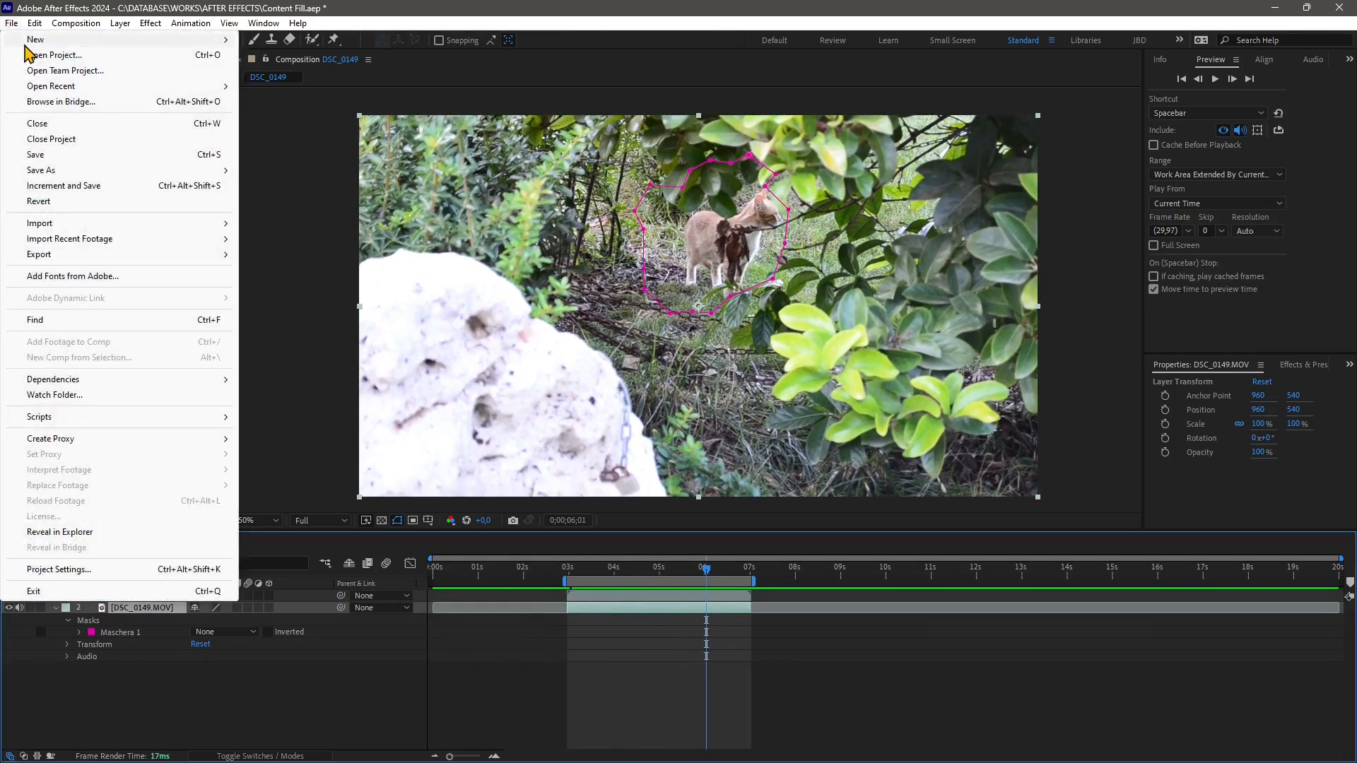
mouse_move(34, 41)
click(298, 44)
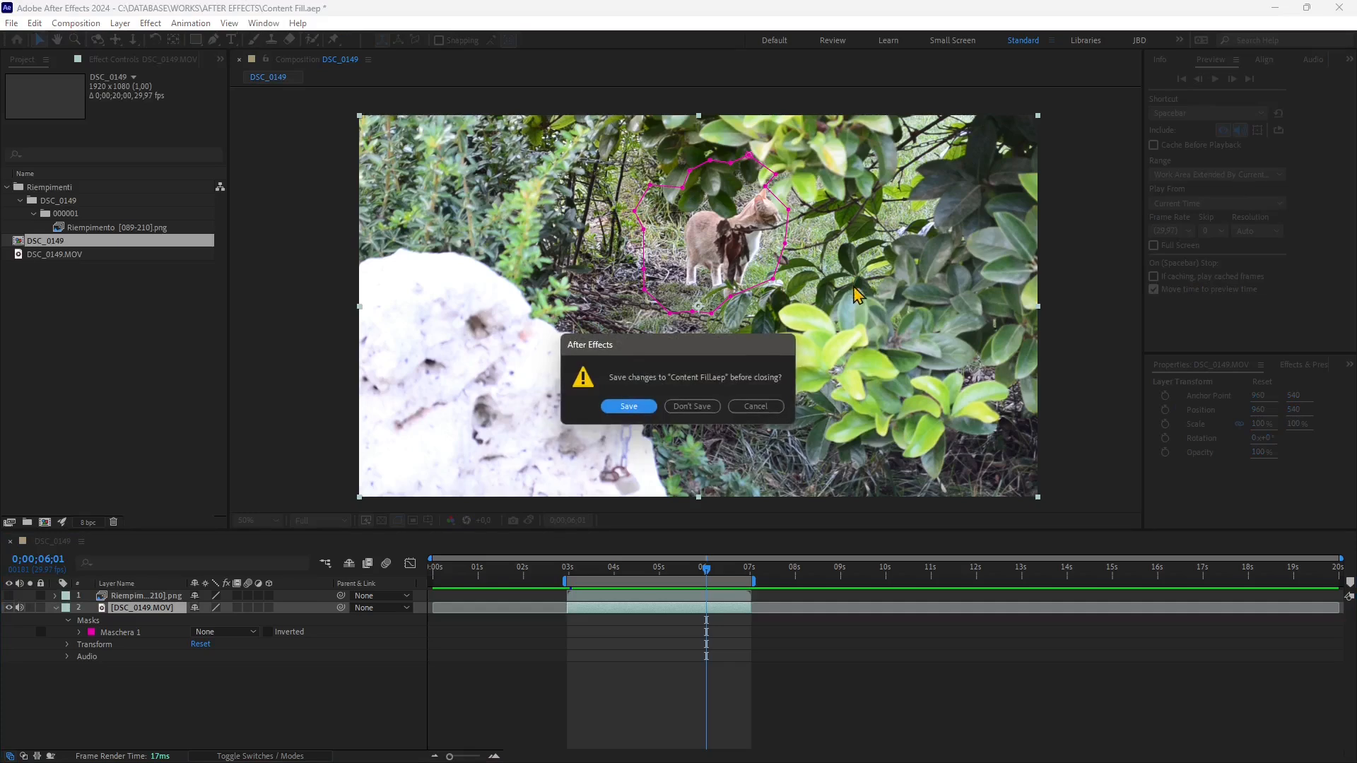
click(697, 408)
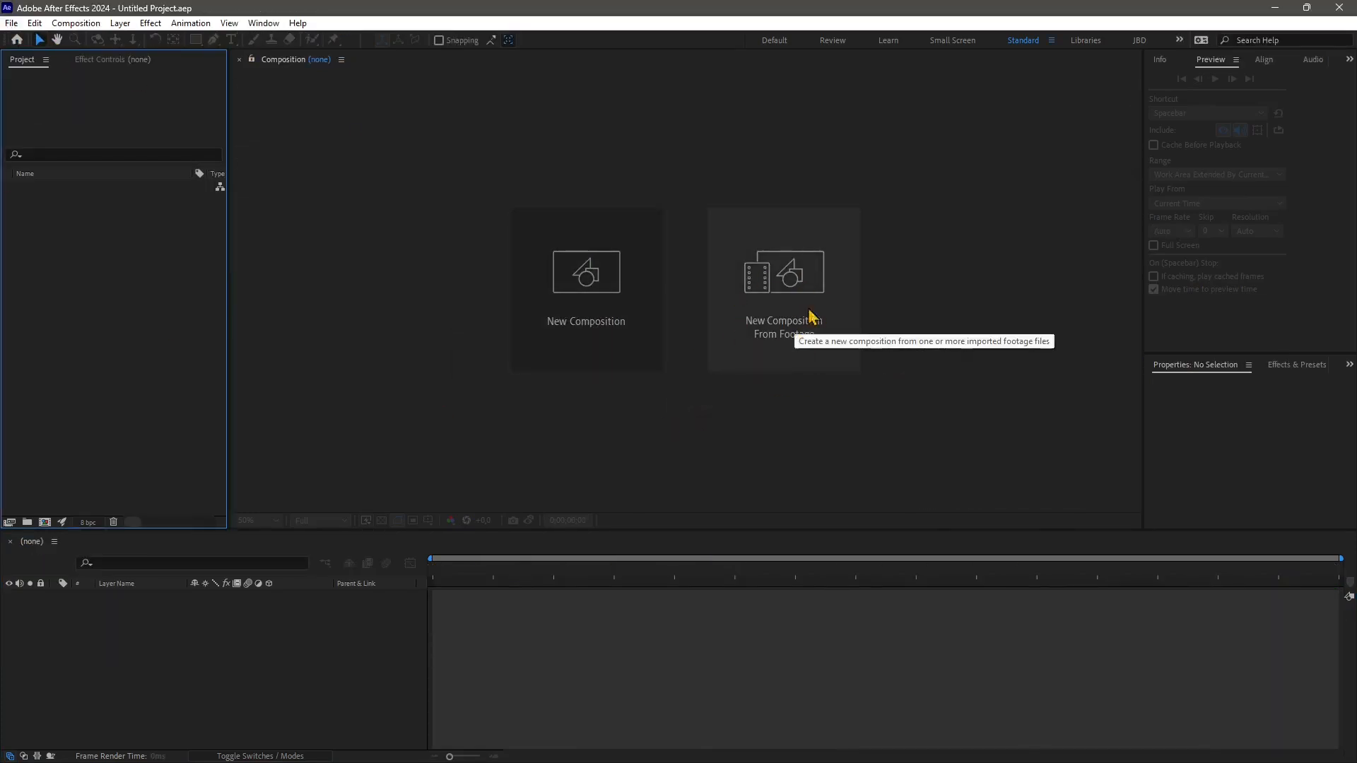
Create a new composition from the footage file DSC_0149 in the Videos folder
click(793, 277)
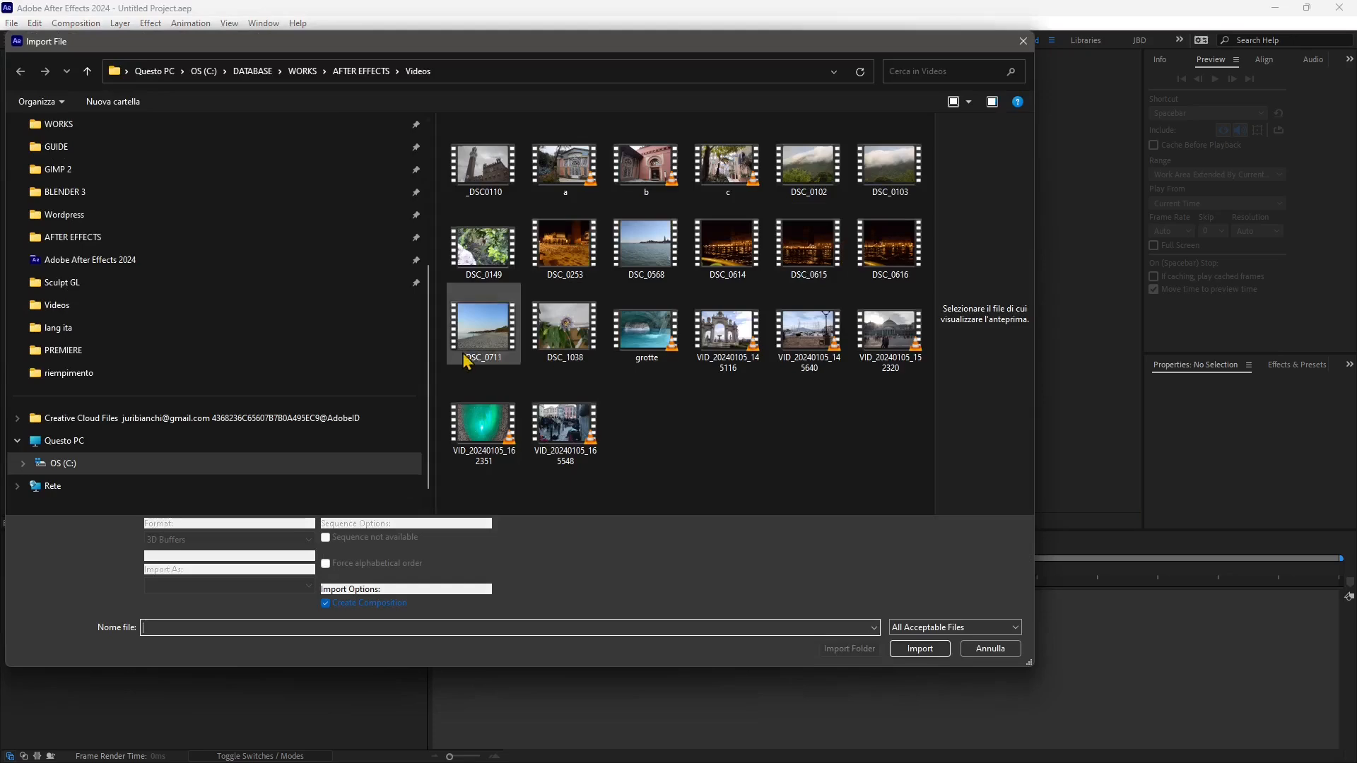
drag(483, 247, 986, 343)
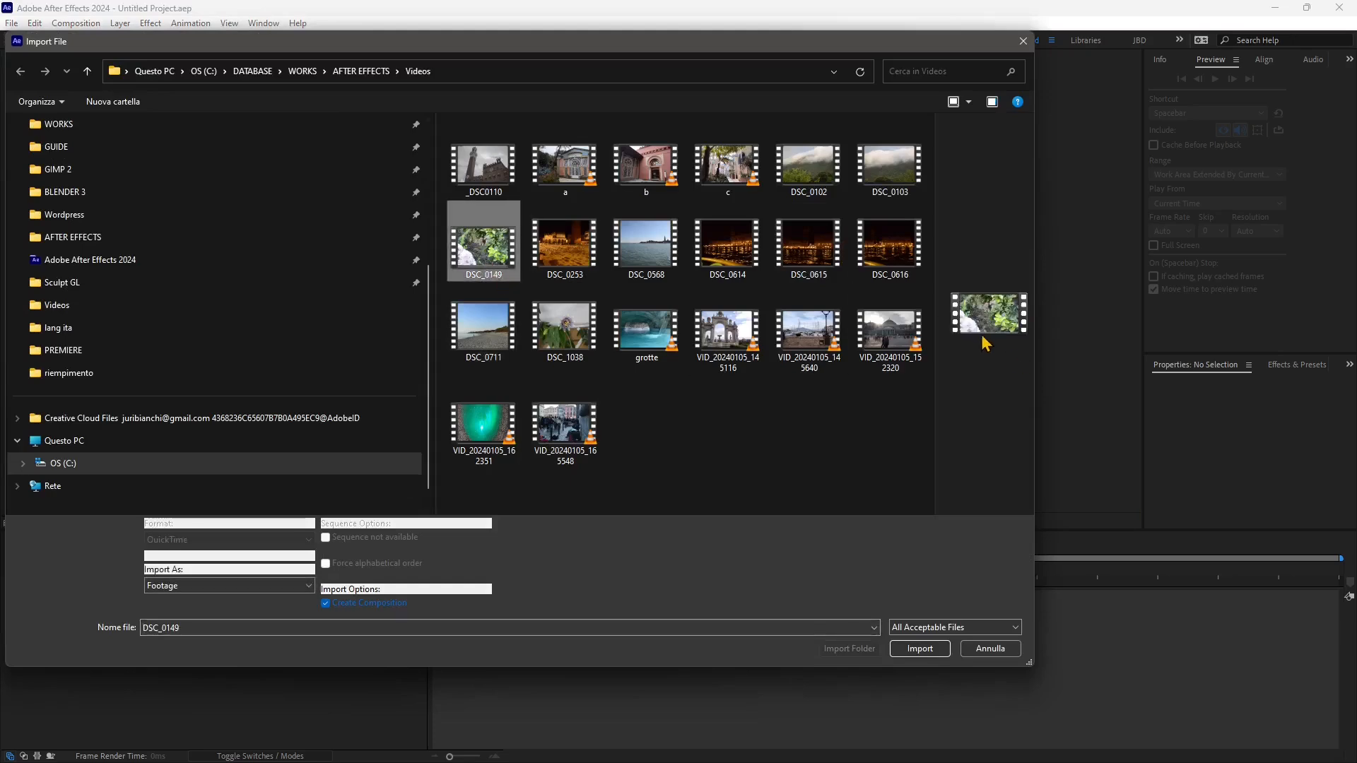
click(919, 648)
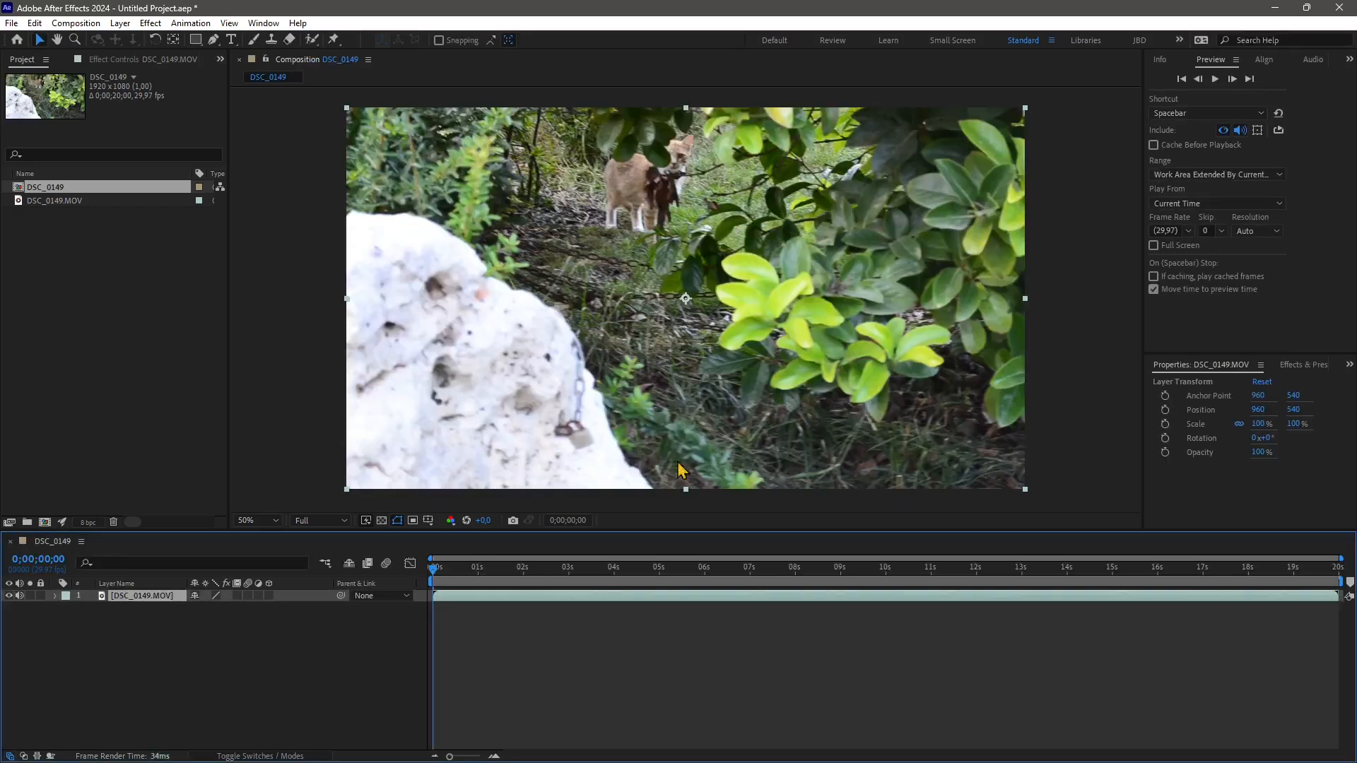
Trim the DSC_0149.MOV layer to start at 0;00;03;29 and end at about 0;00;09;02
drag(438, 576, 617, 599)
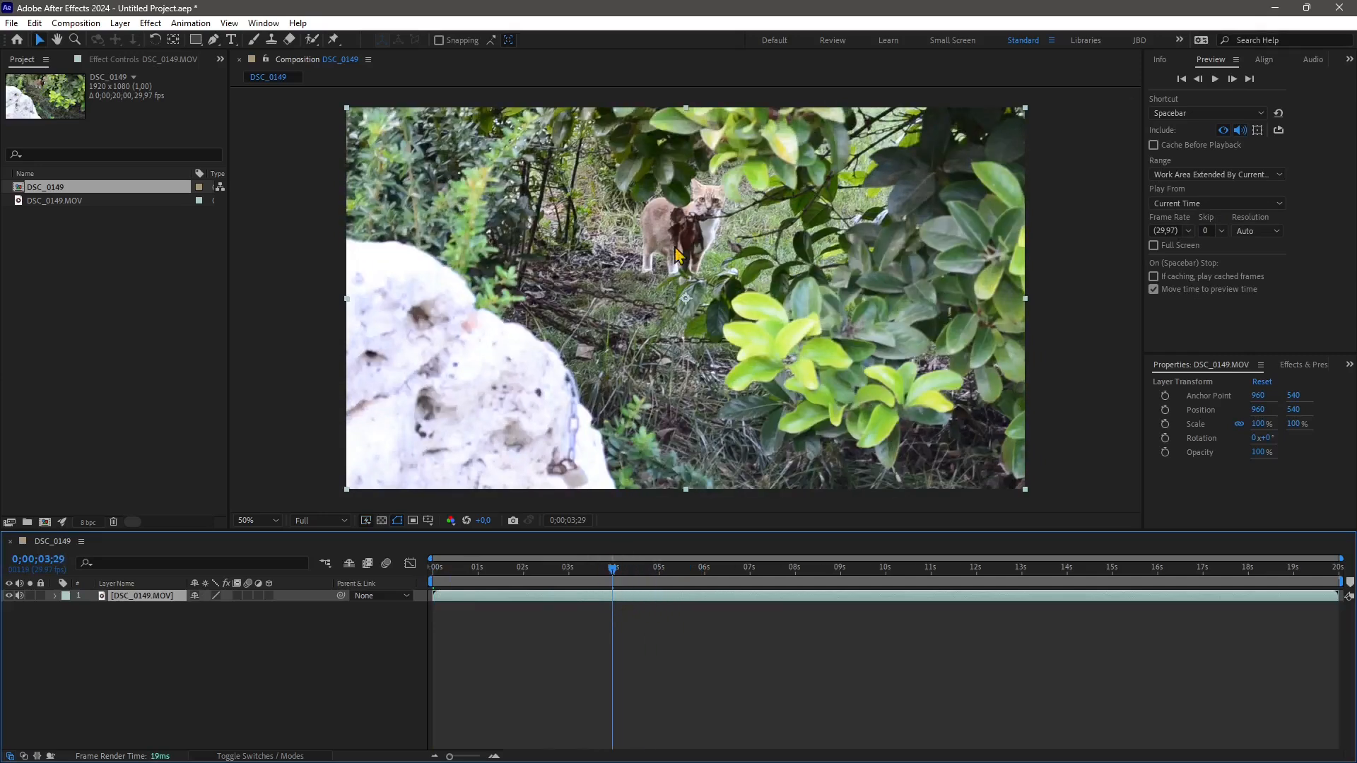
drag(438, 597, 843, 582)
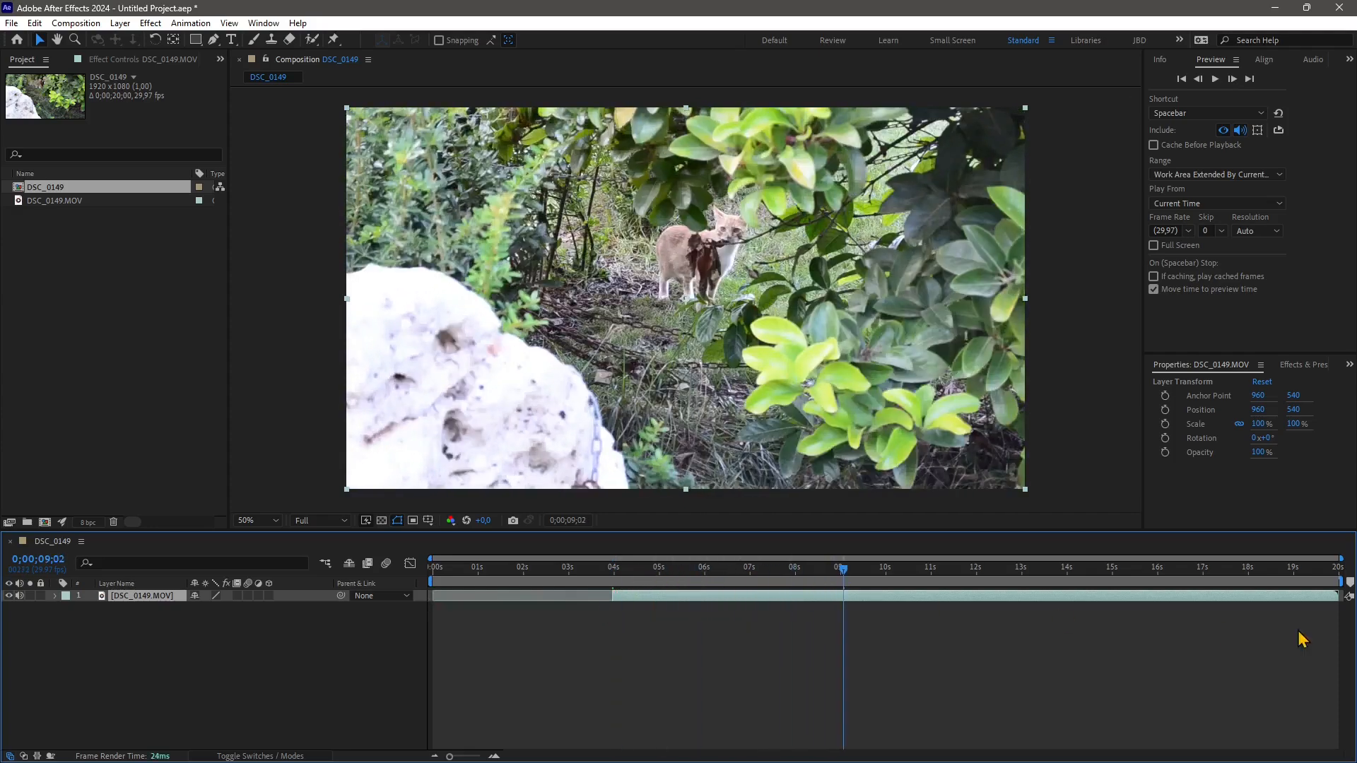
drag(1337, 597, 853, 626)
Limit the work area to the trimmed clip, from about 4 to 9 seconds, and scrub through it to check the footage
drag(630, 576, 720, 584)
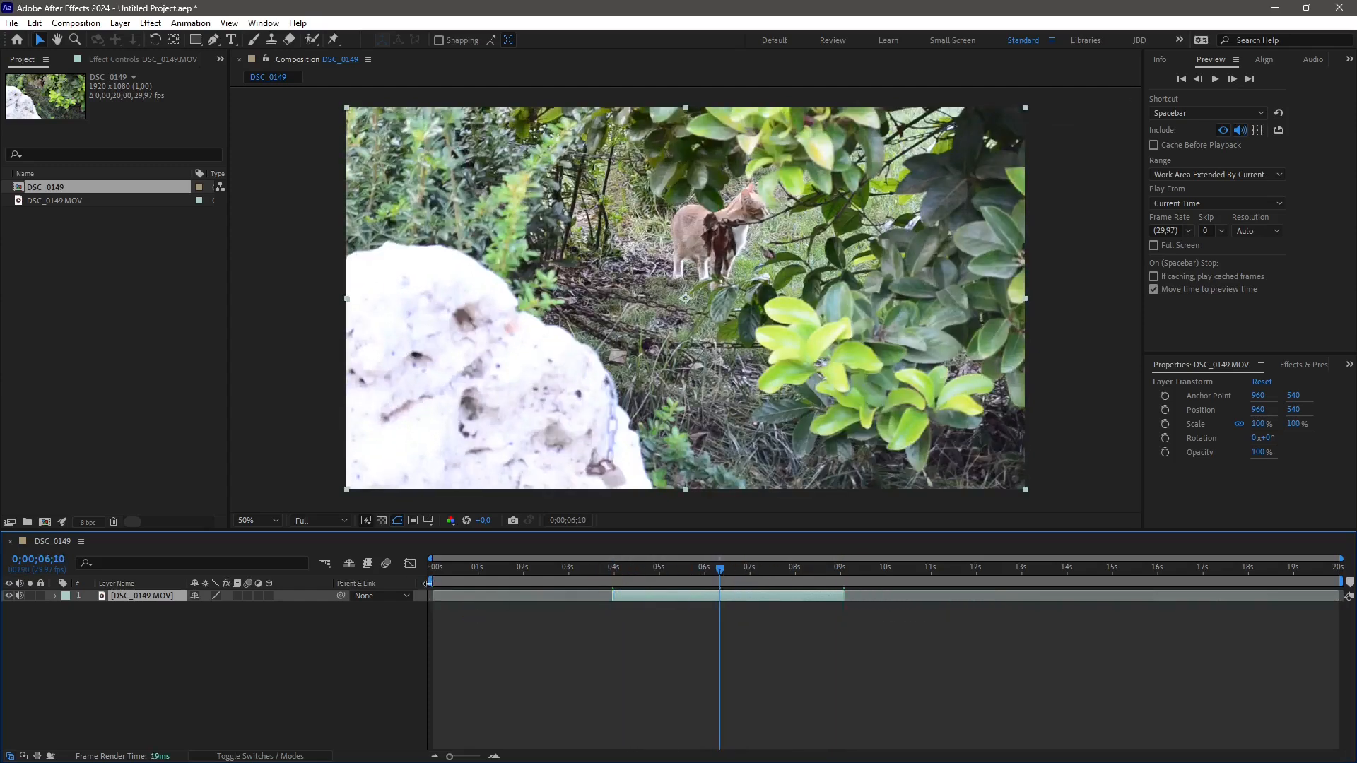
drag(429, 582, 612, 582)
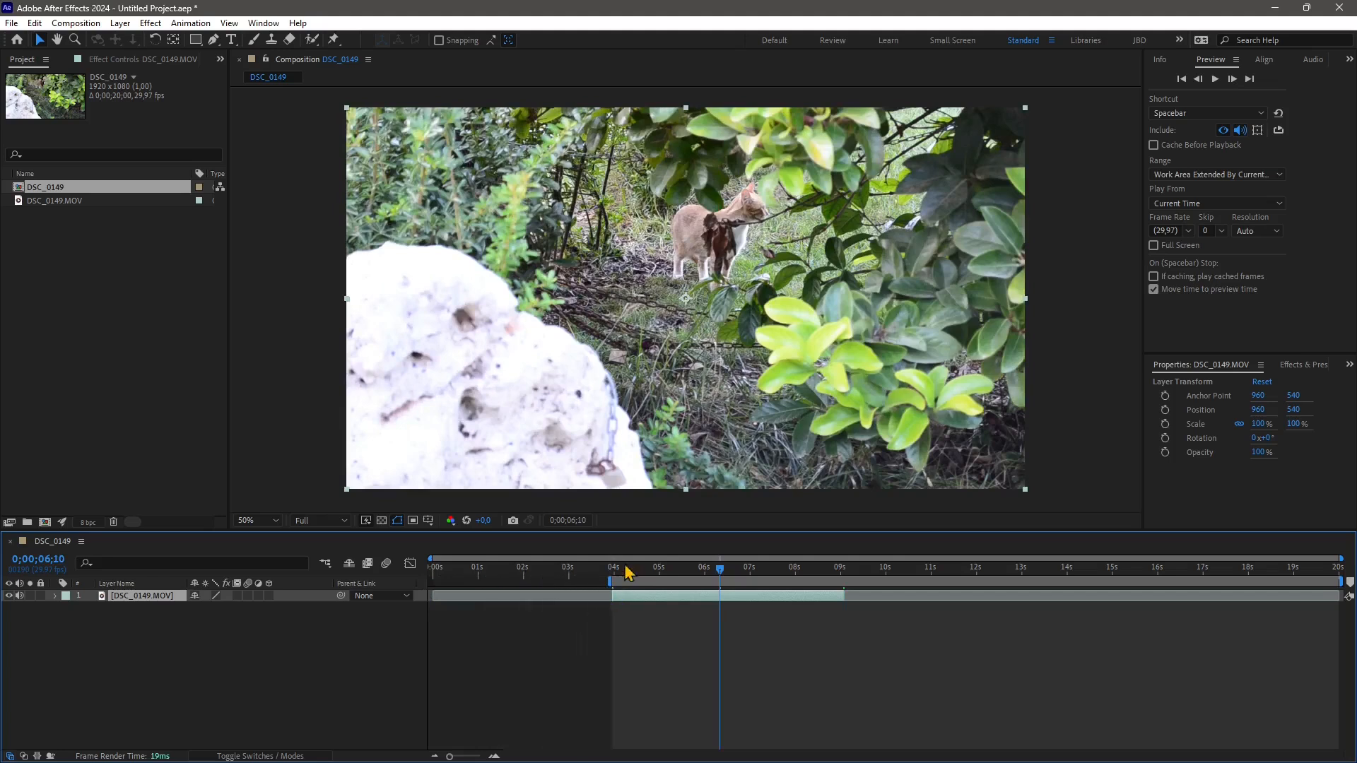
drag(1340, 581, 856, 603)
drag(720, 576, 683, 601)
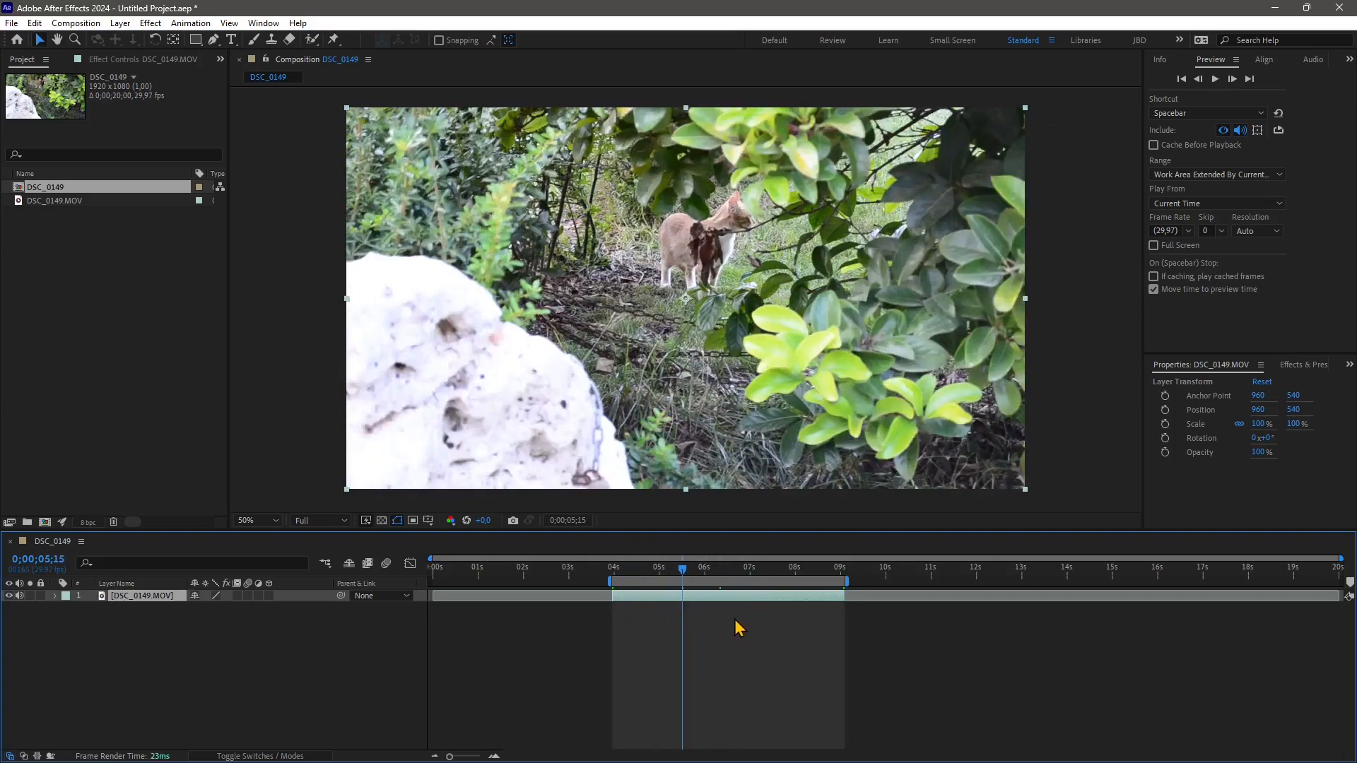
drag(683, 576, 716, 599)
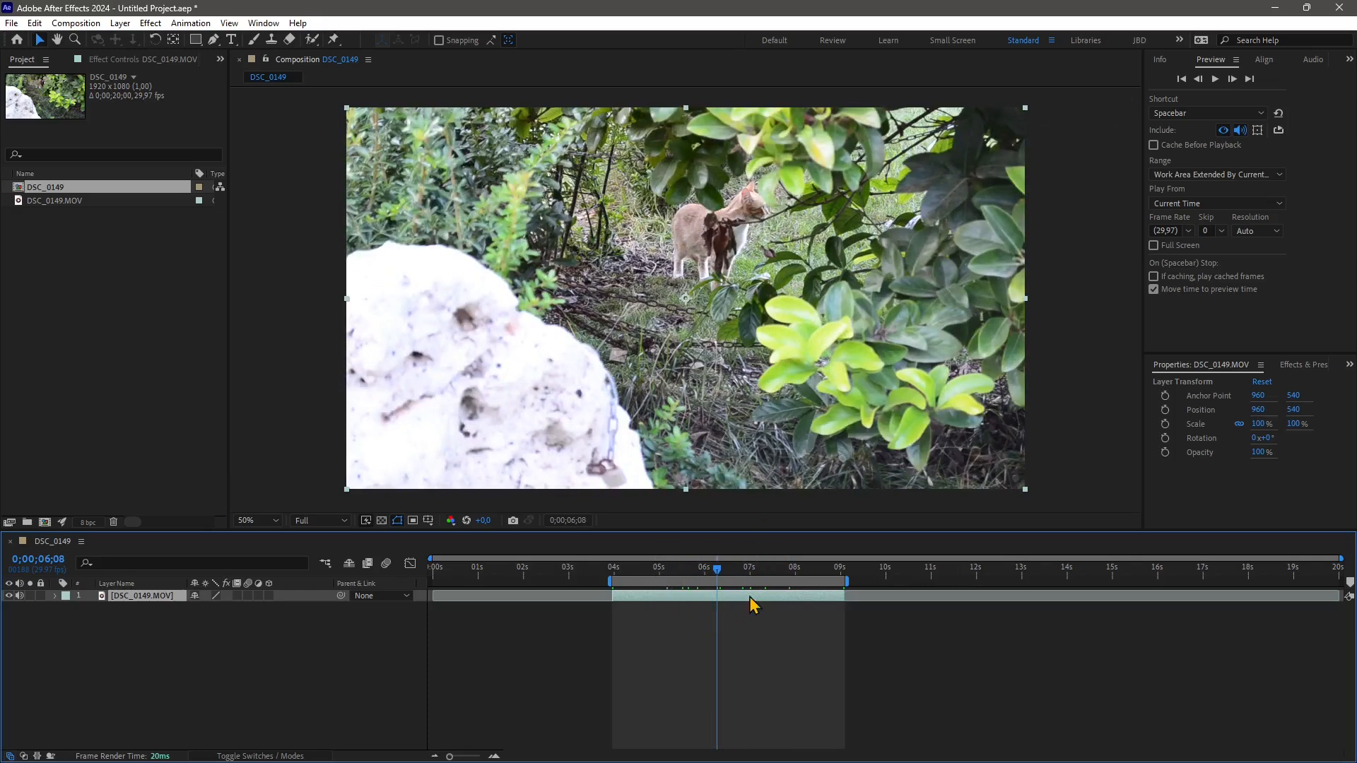
With the Pen tool and RotoBezier off, draw a closed mask around the cat on the clip's first frame at 0;00;03;29
click(55, 597)
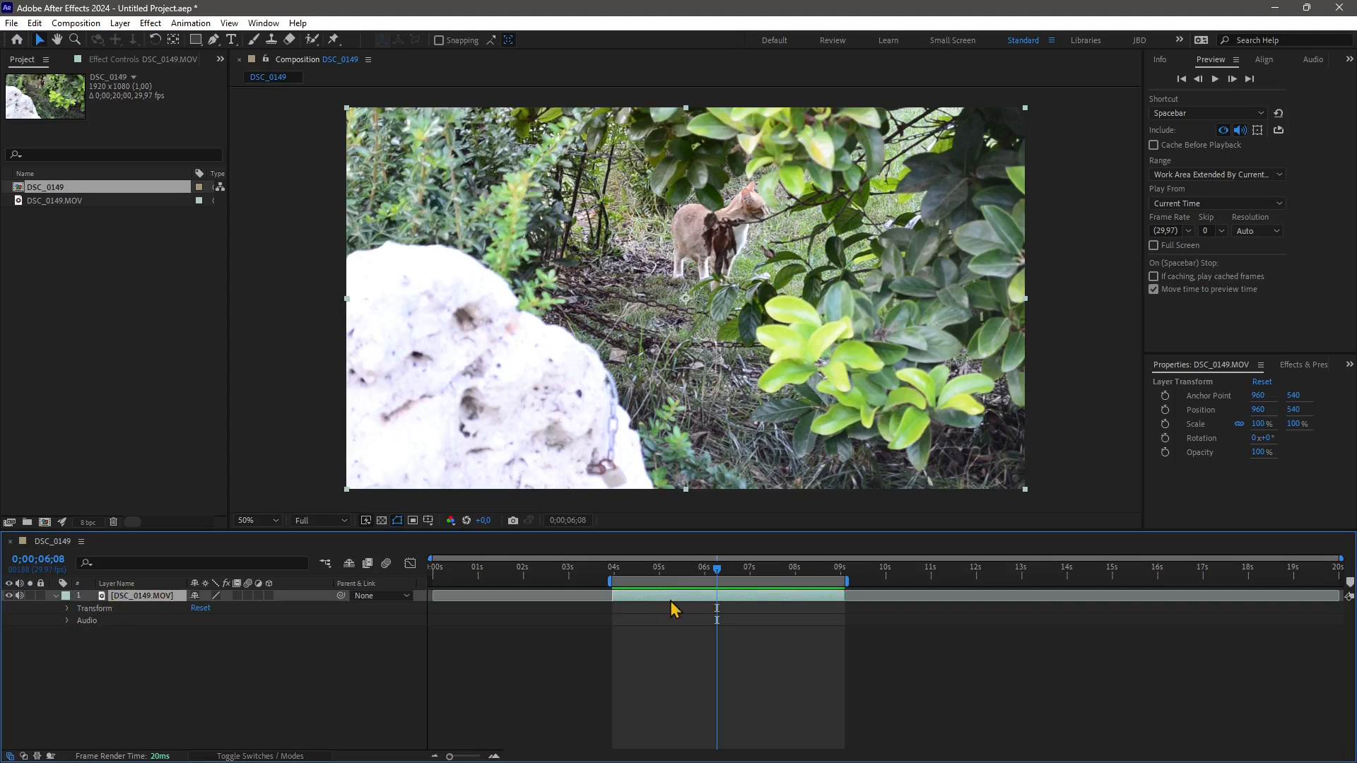
click(214, 40)
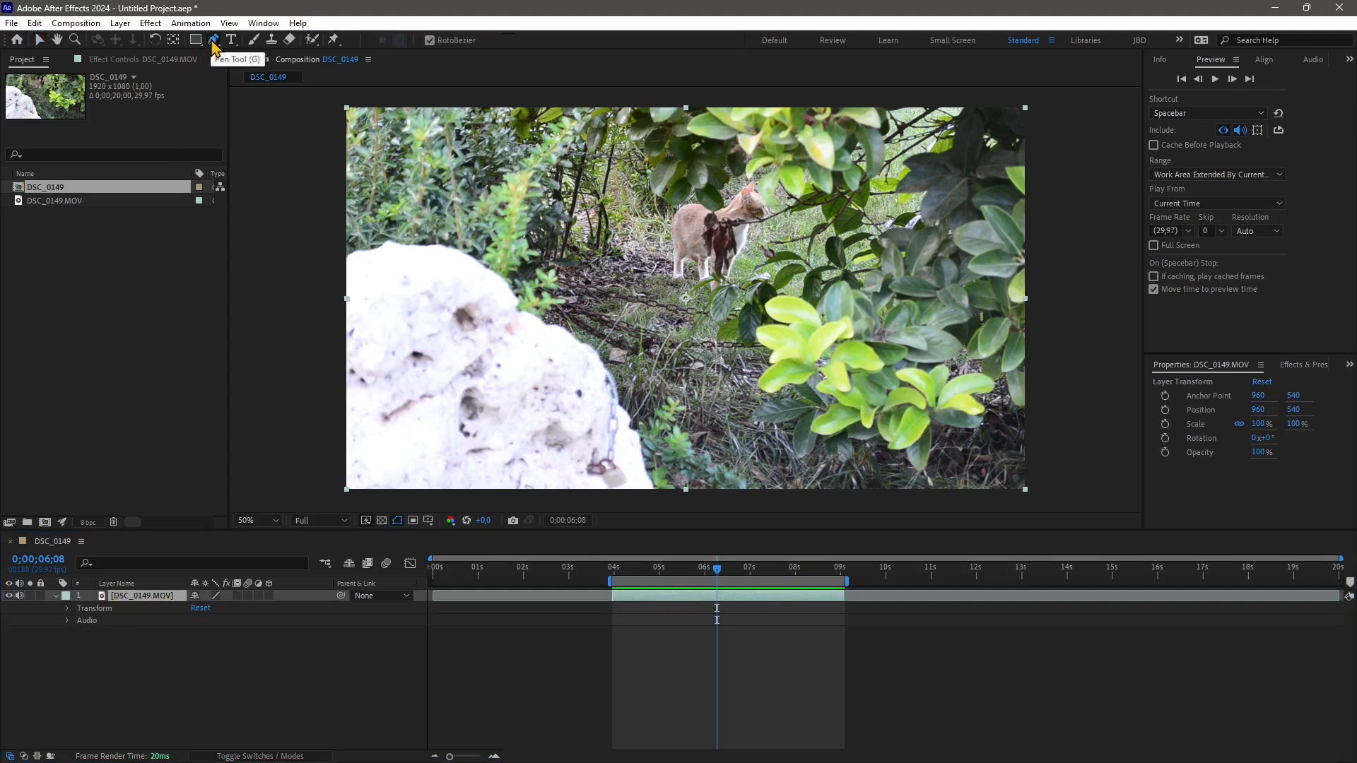
click(429, 41)
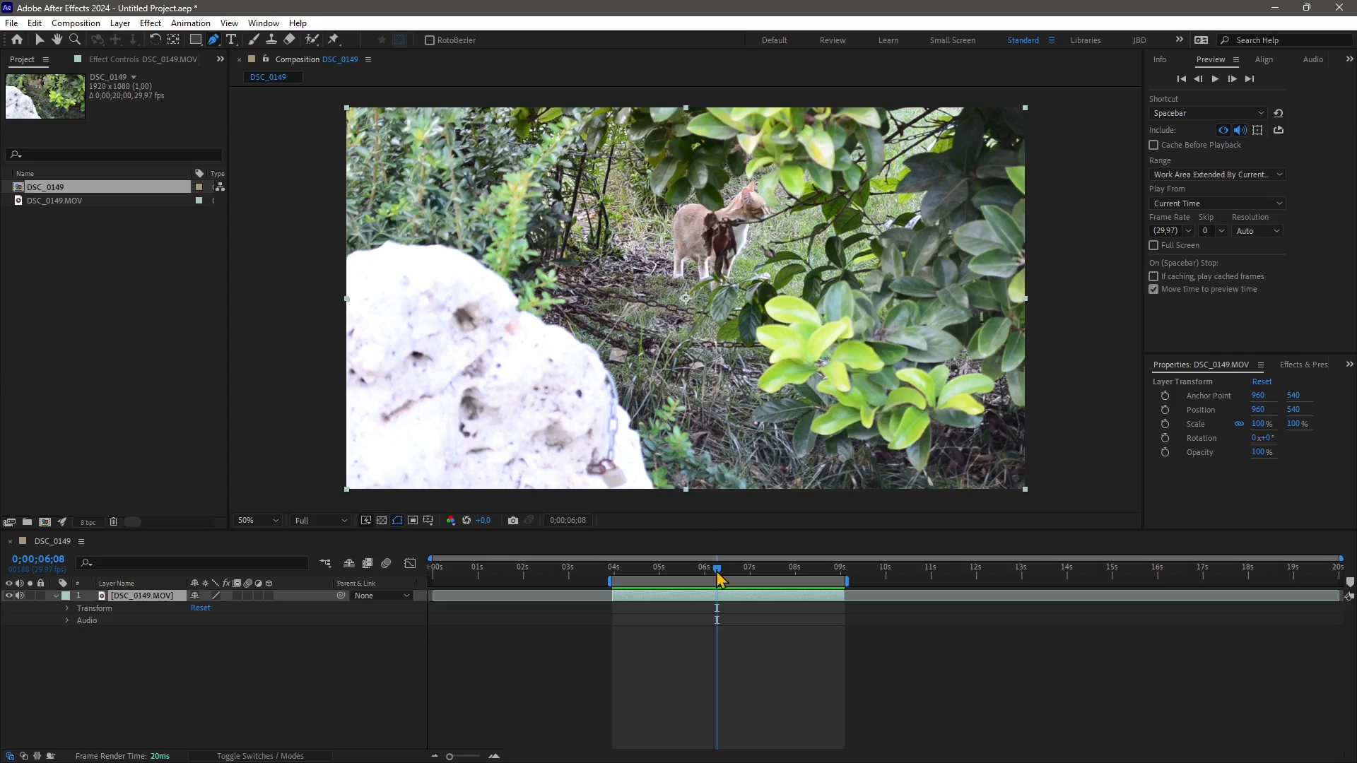
drag(716, 572, 612, 574)
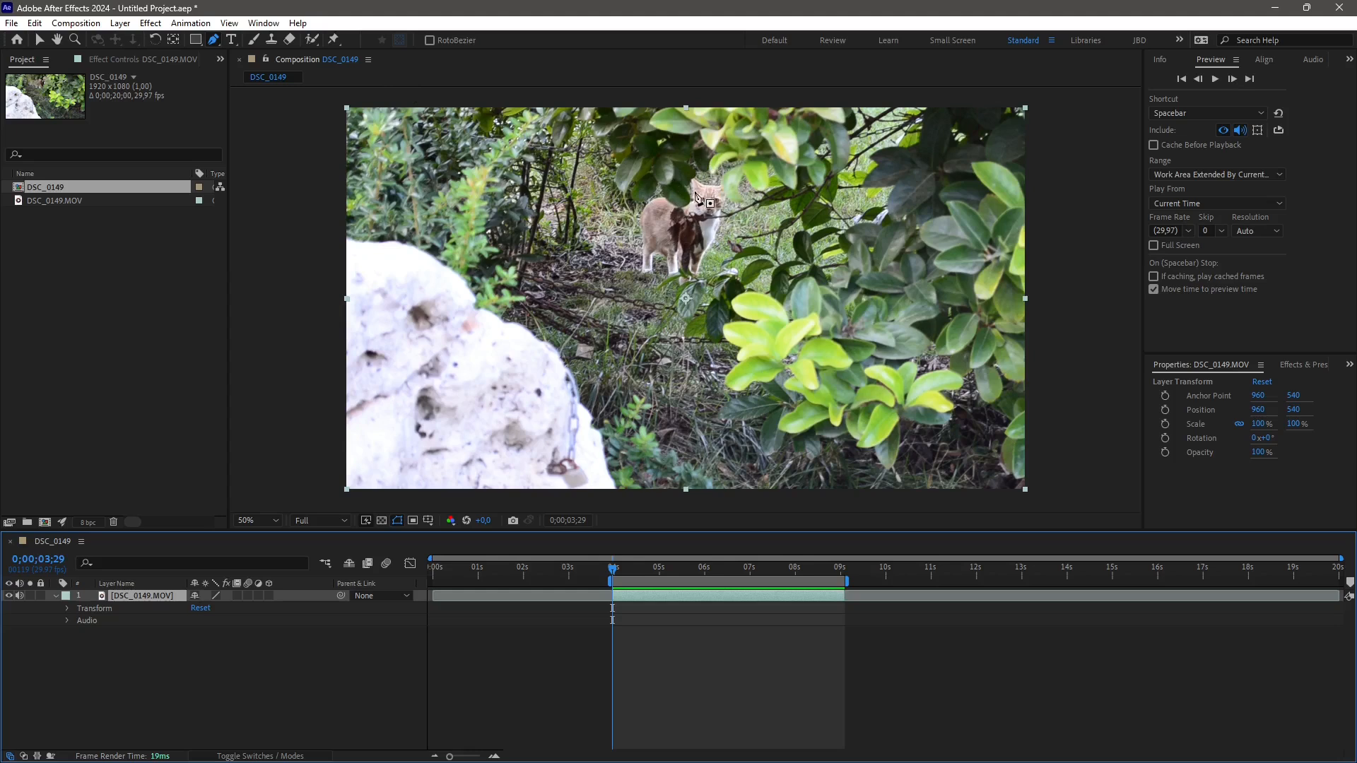
click(686, 154)
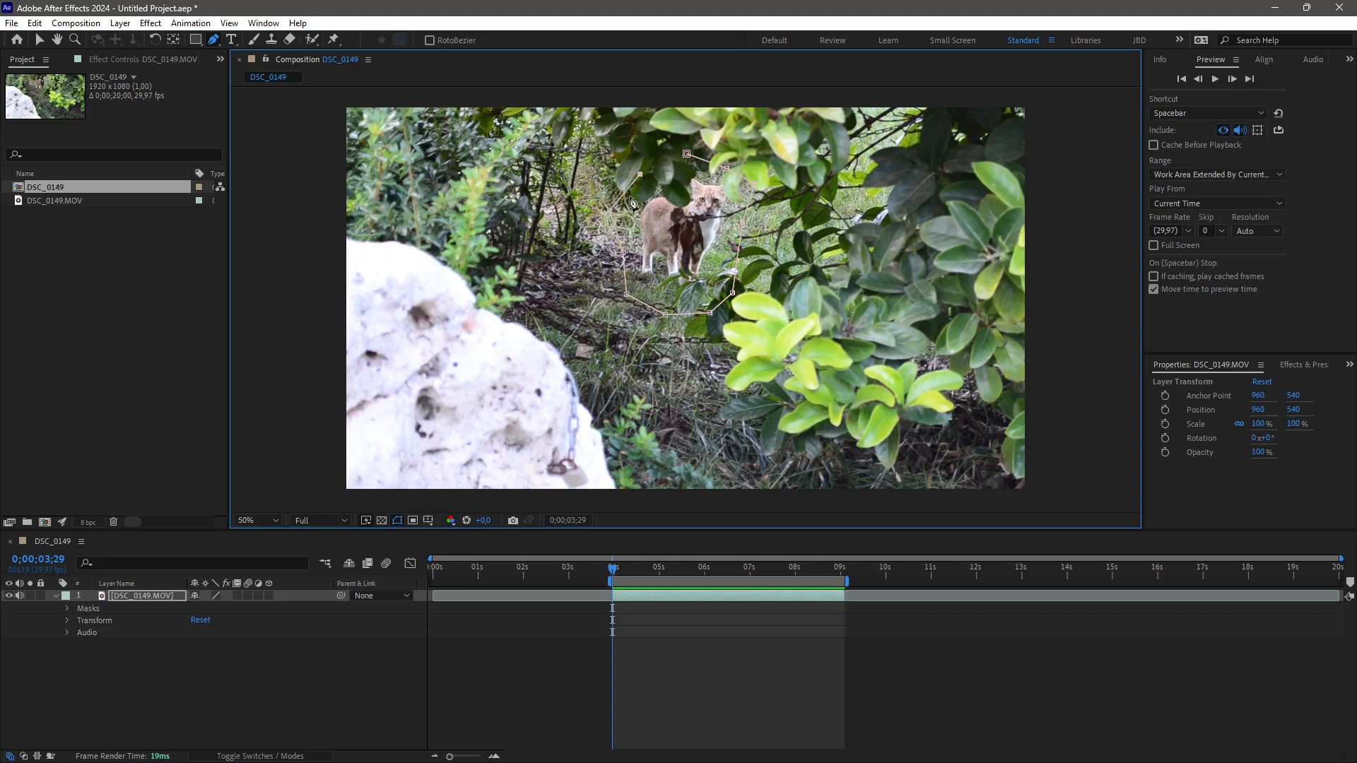
click(688, 162)
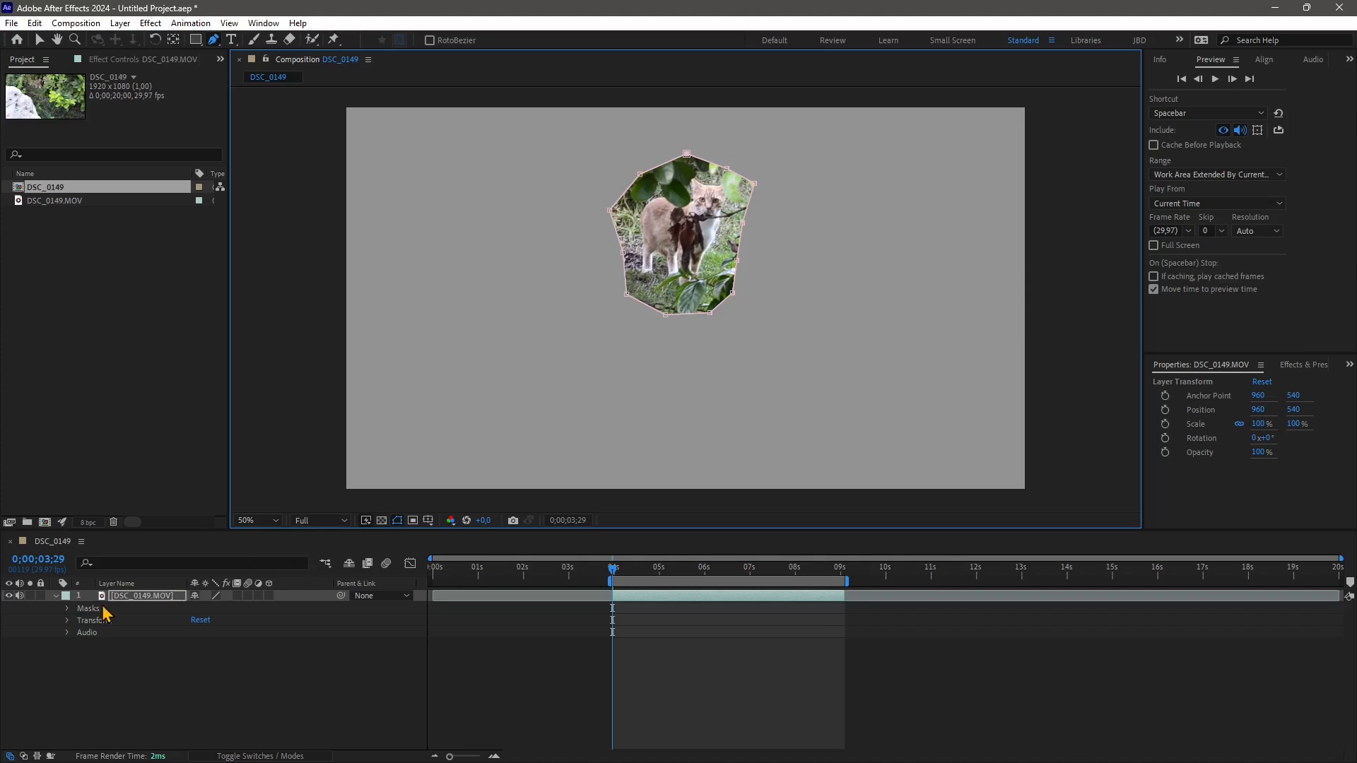
Expand the layer's masks and set the mode of Mask 1 to Subtract
click(94, 611)
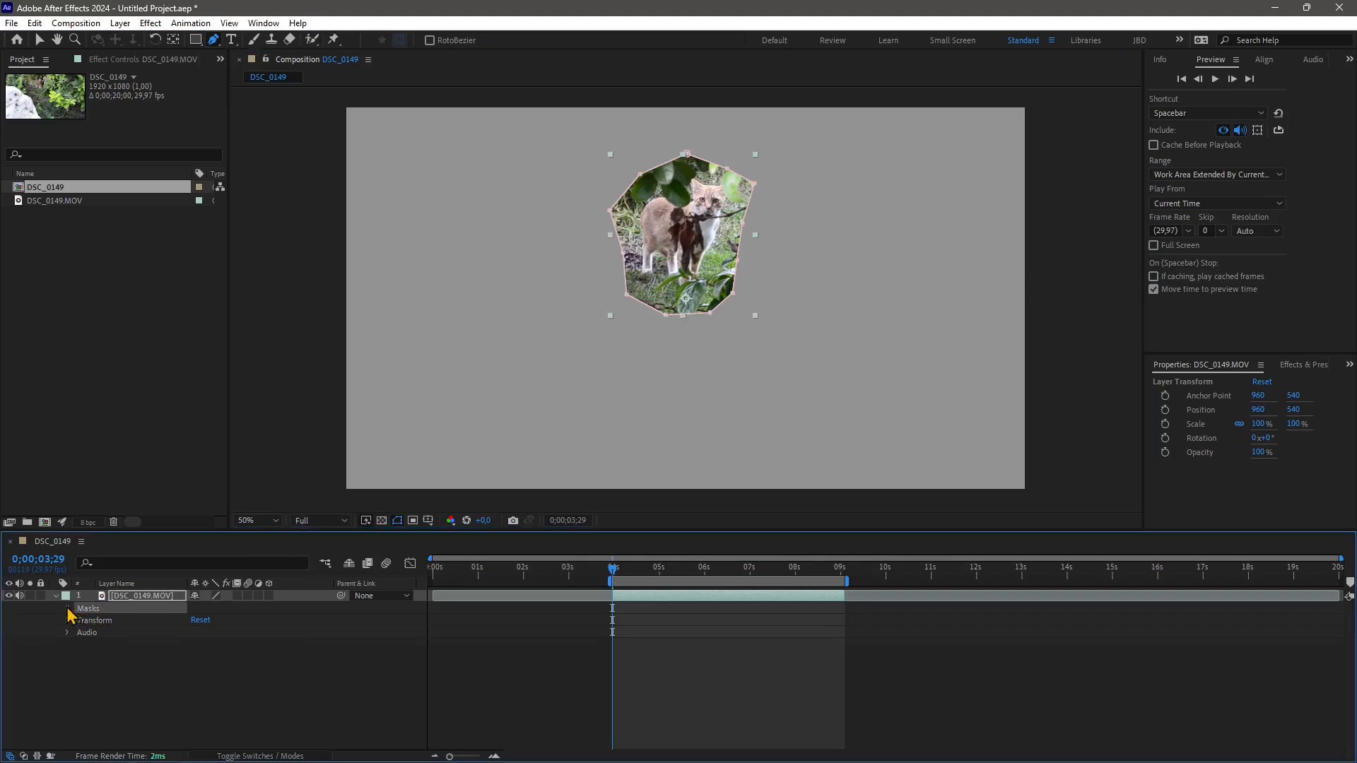
click(69, 609)
click(202, 620)
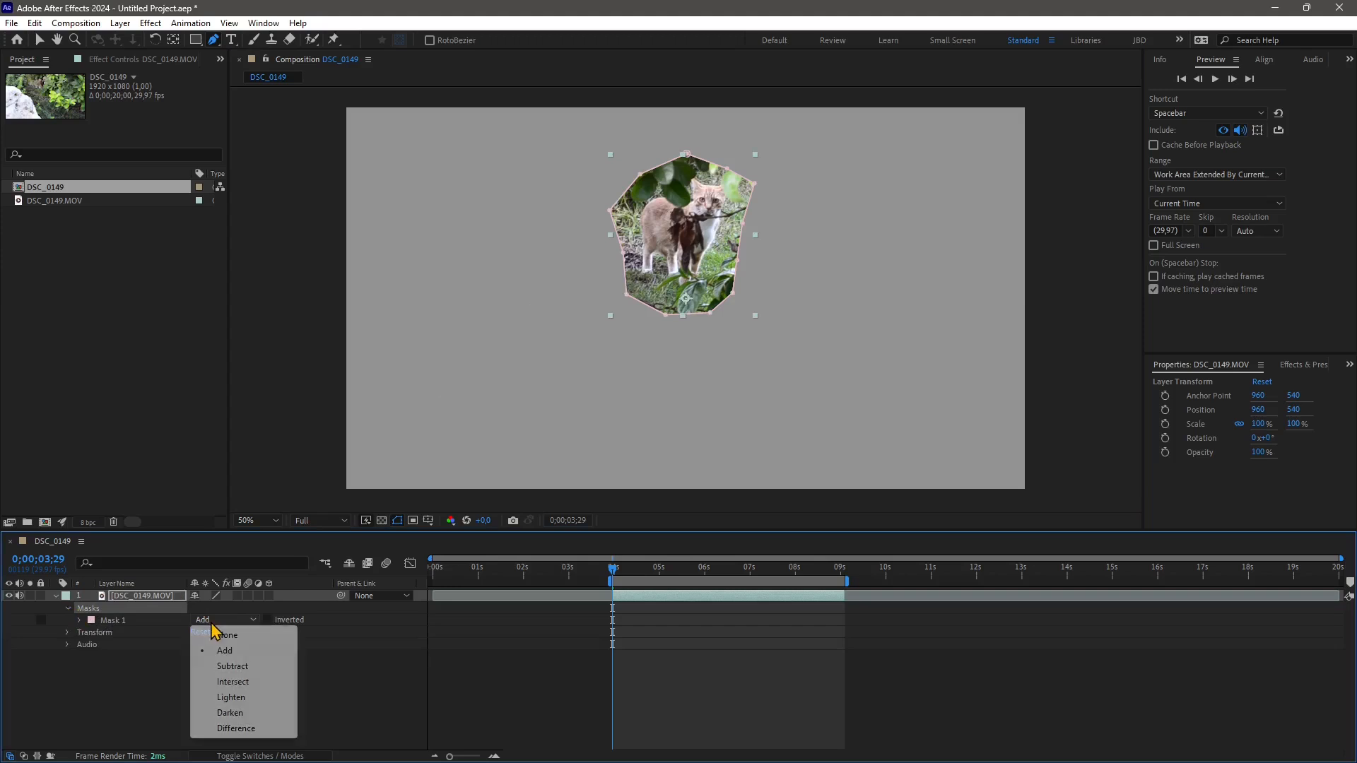
click(232, 667)
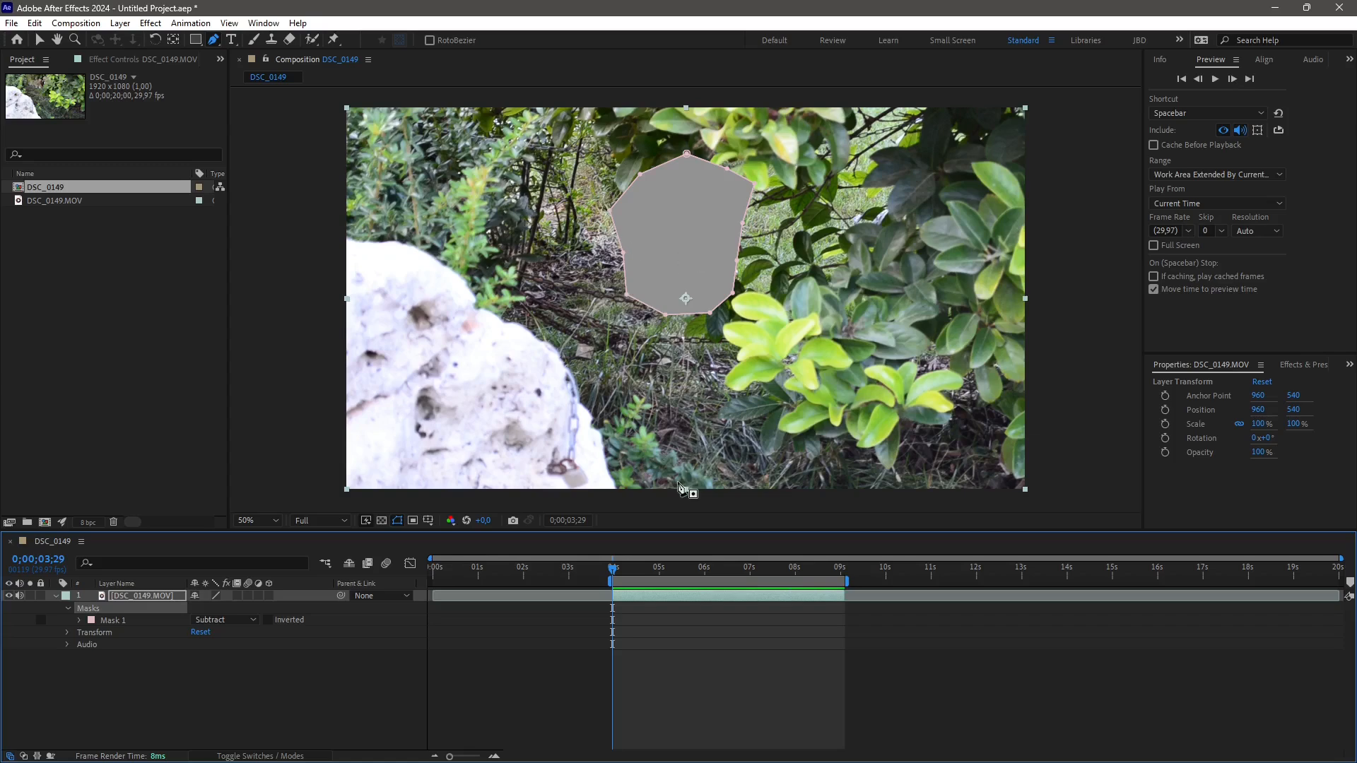
Display the Content-Aware Fill settings and enlarge their area, widening the project area as well
click(263, 23)
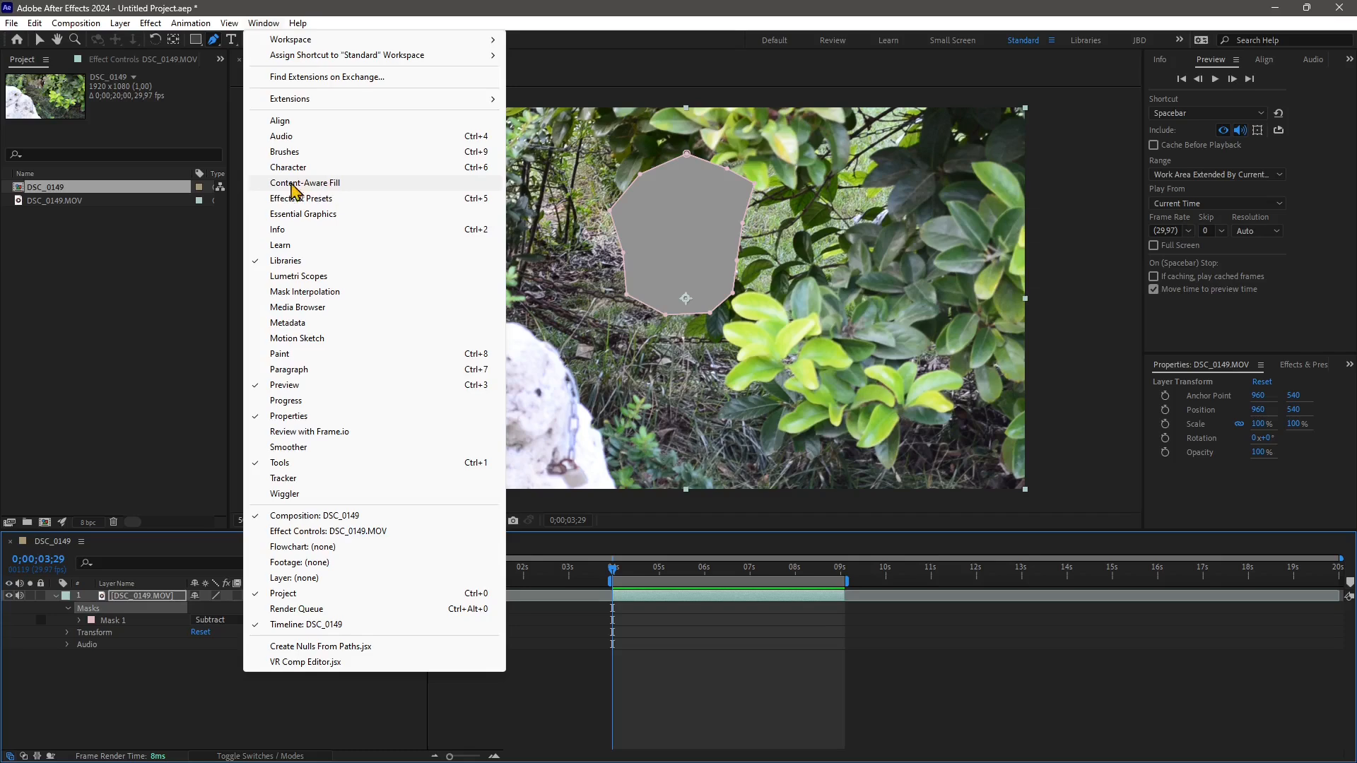
click(316, 184)
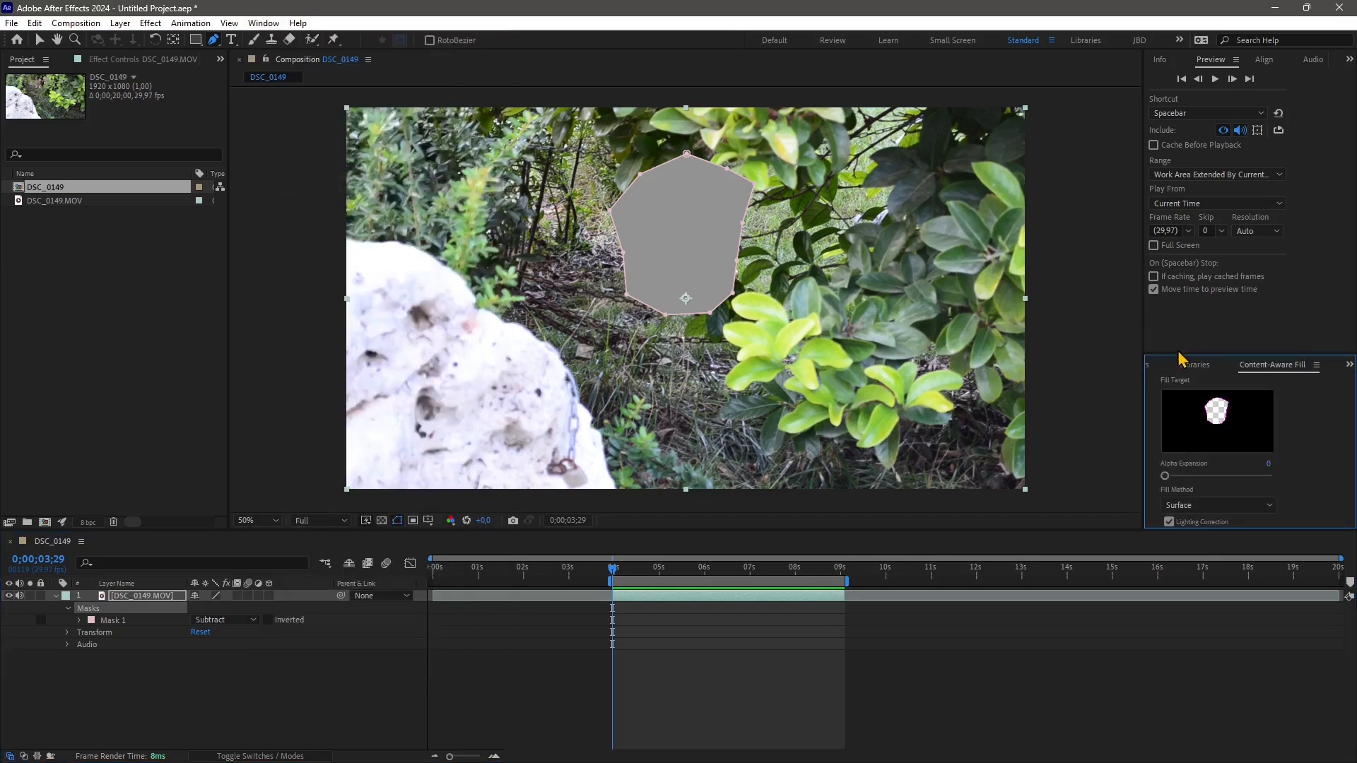
drag(1143, 343, 1062, 343)
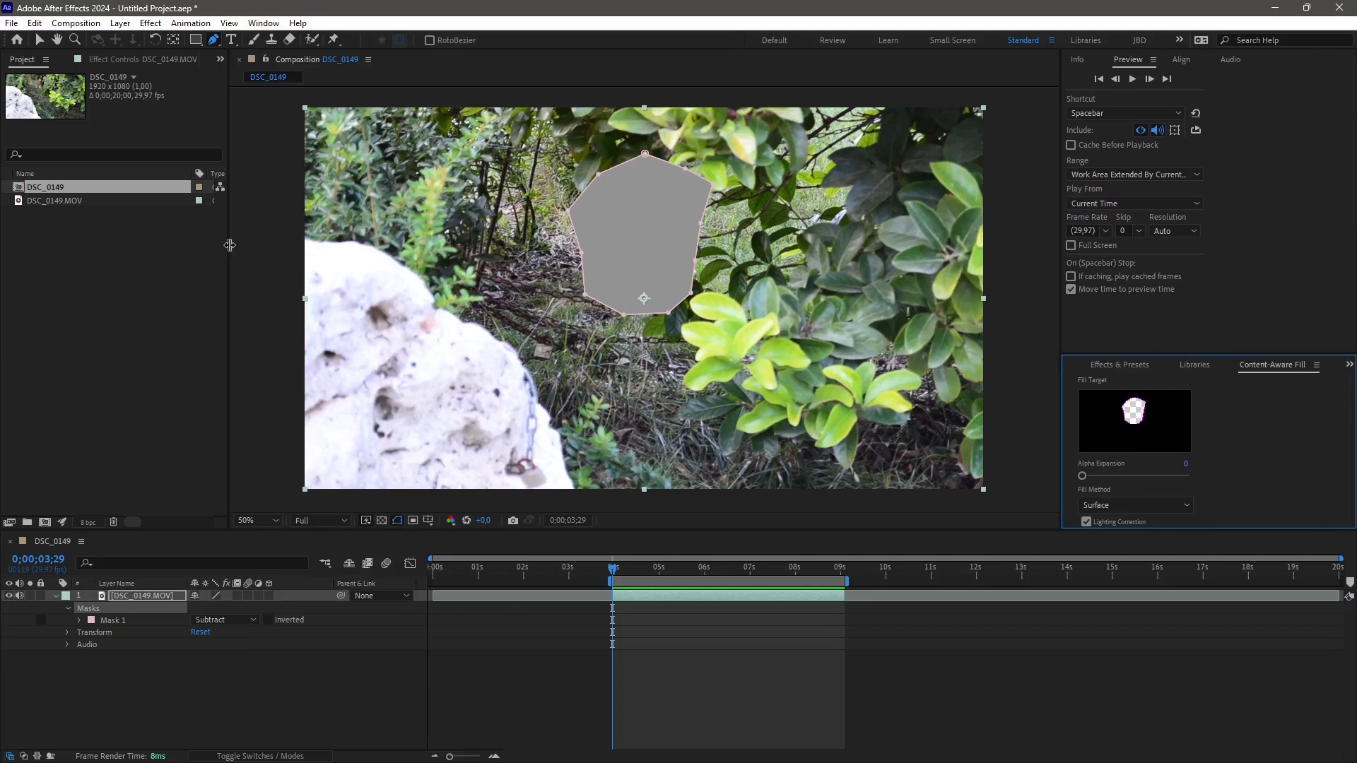
drag(228, 251, 269, 251)
drag(1108, 356, 1114, 300)
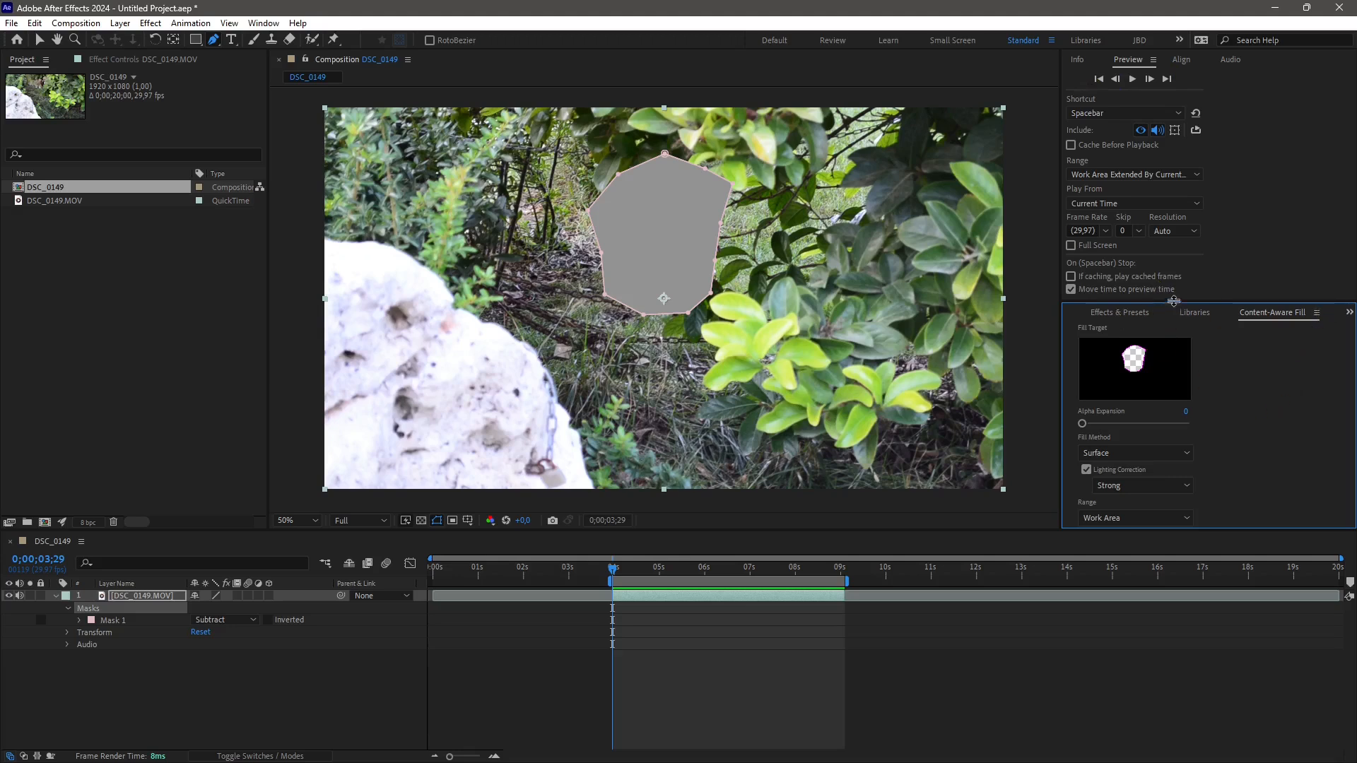
Enlarge the Content-Aware Fill area, set Alpha Expansion to 12 and choose Object as the Fill Method
drag(1173, 304, 1177, 212)
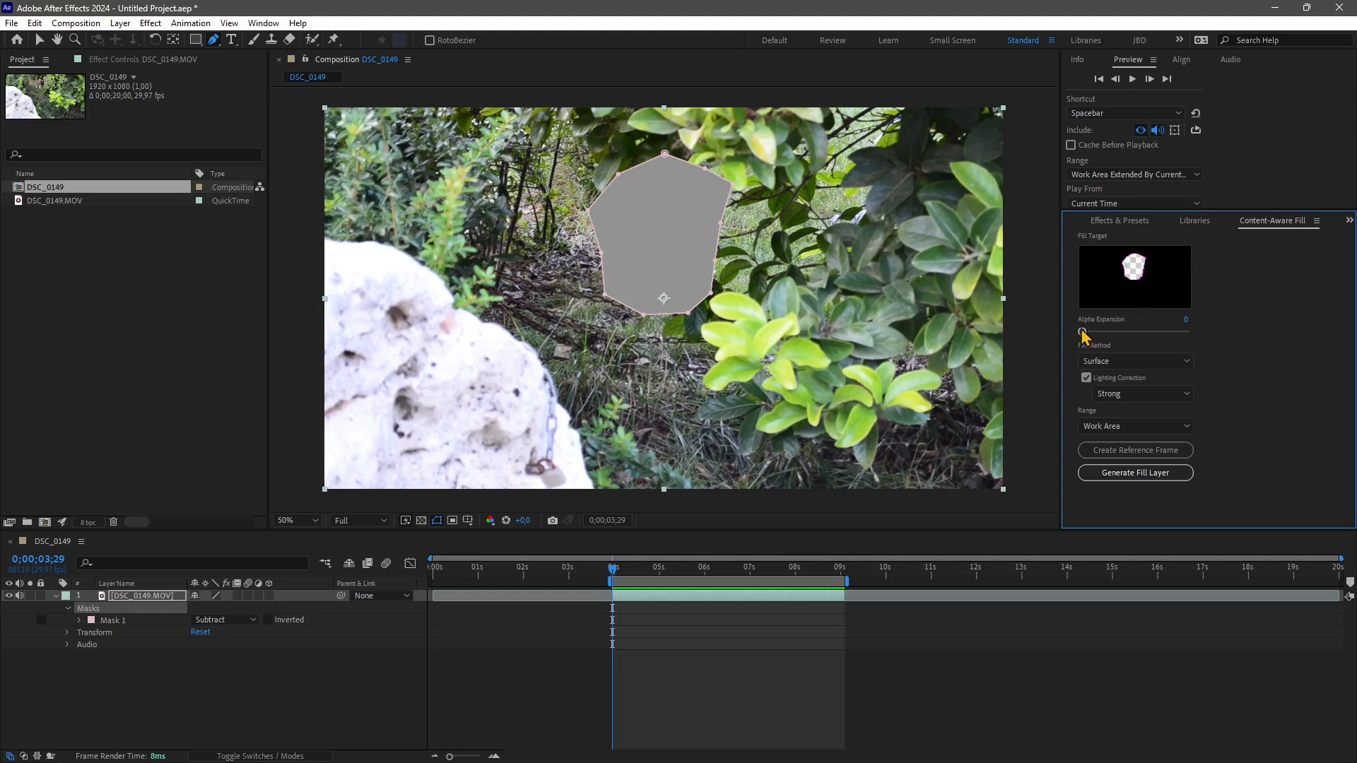
drag(1082, 332, 1103, 339)
click(1135, 365)
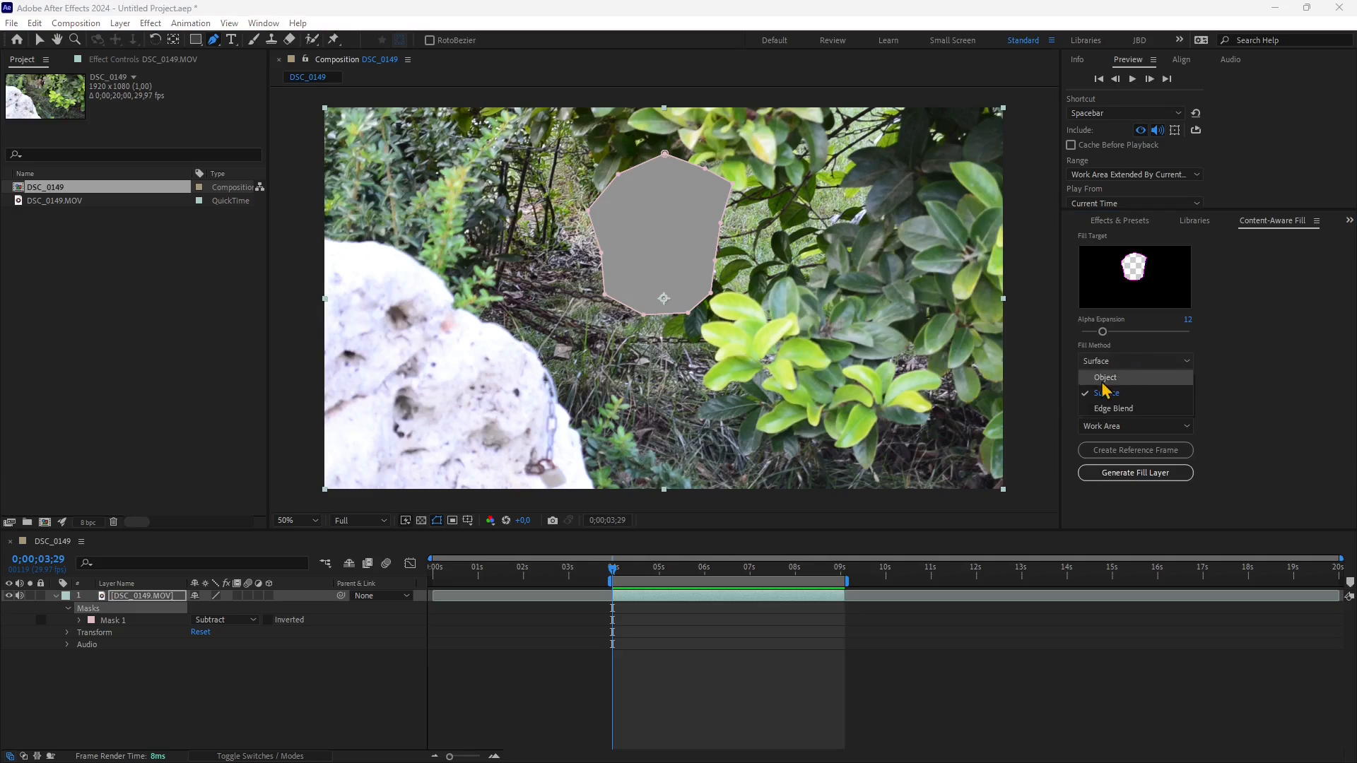
click(1107, 378)
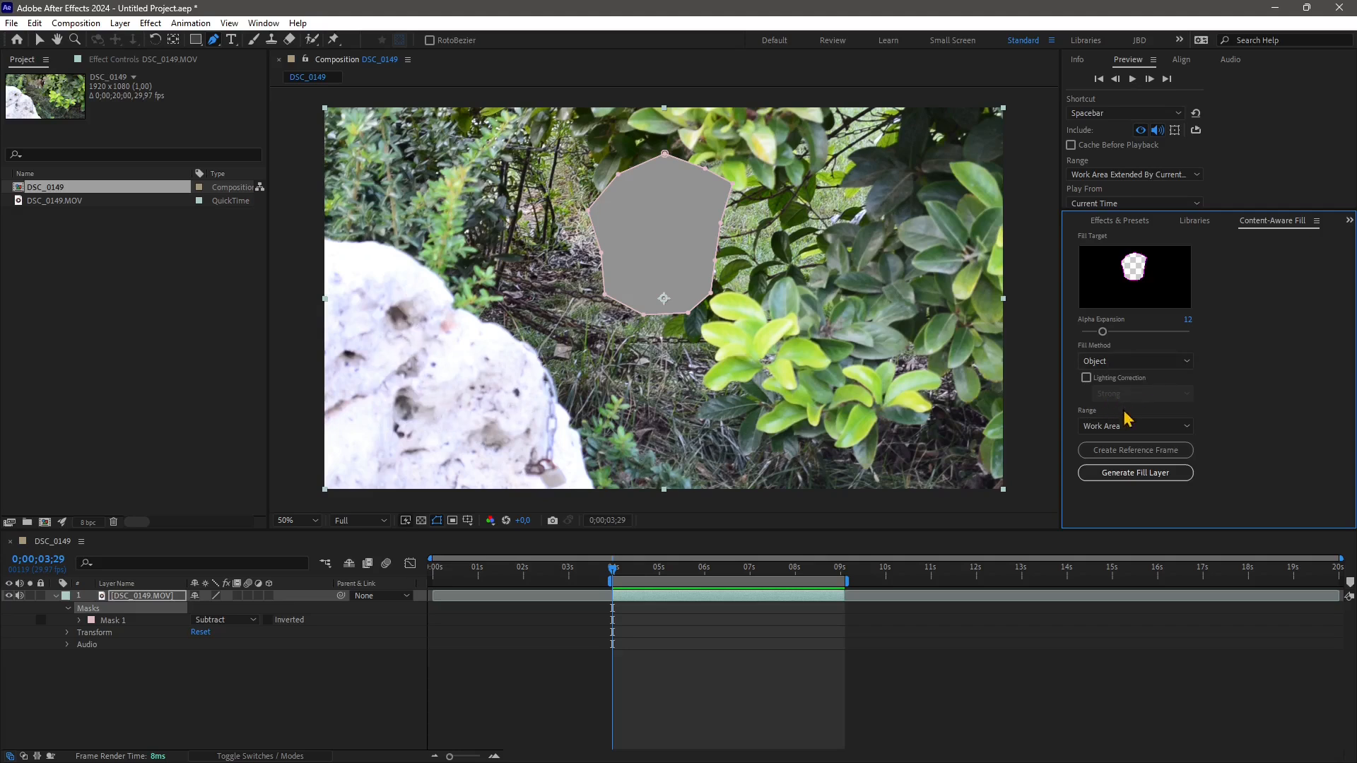
click(1119, 362)
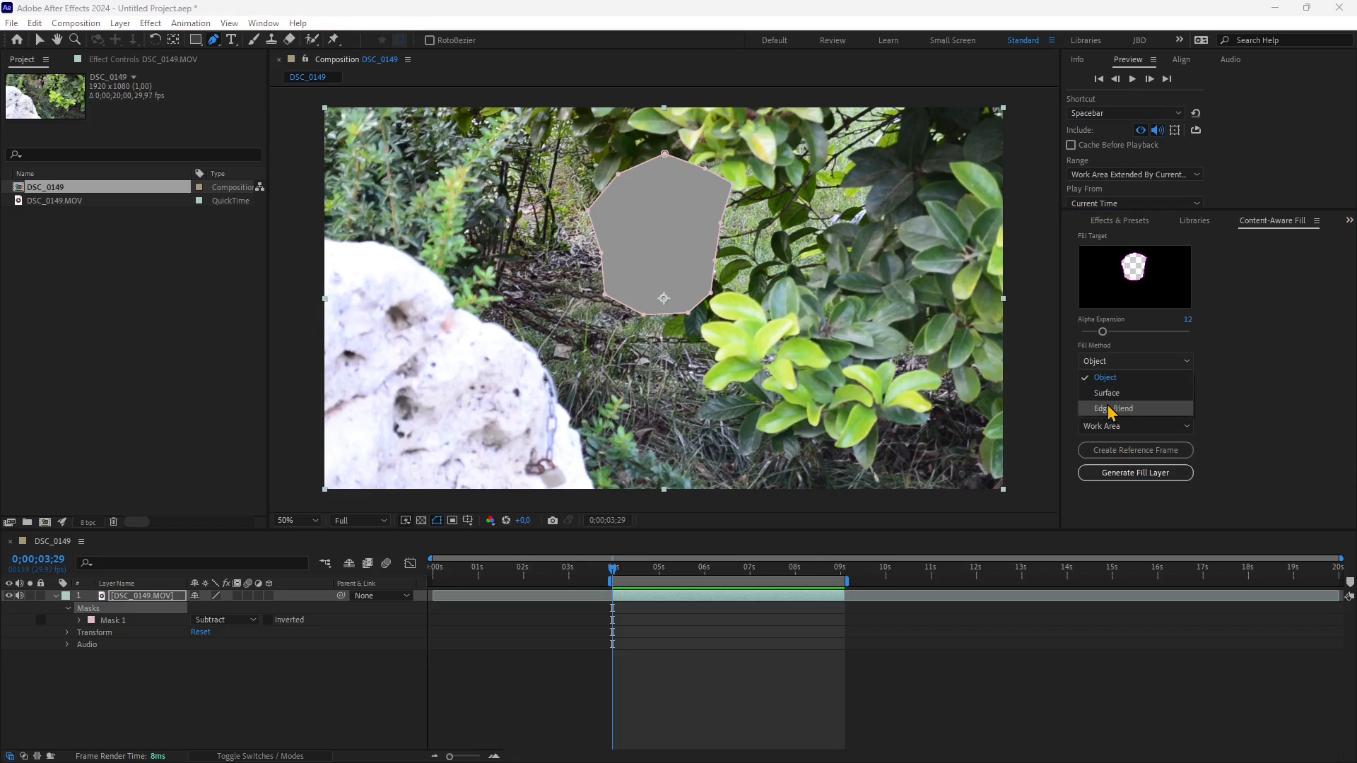
click(1220, 385)
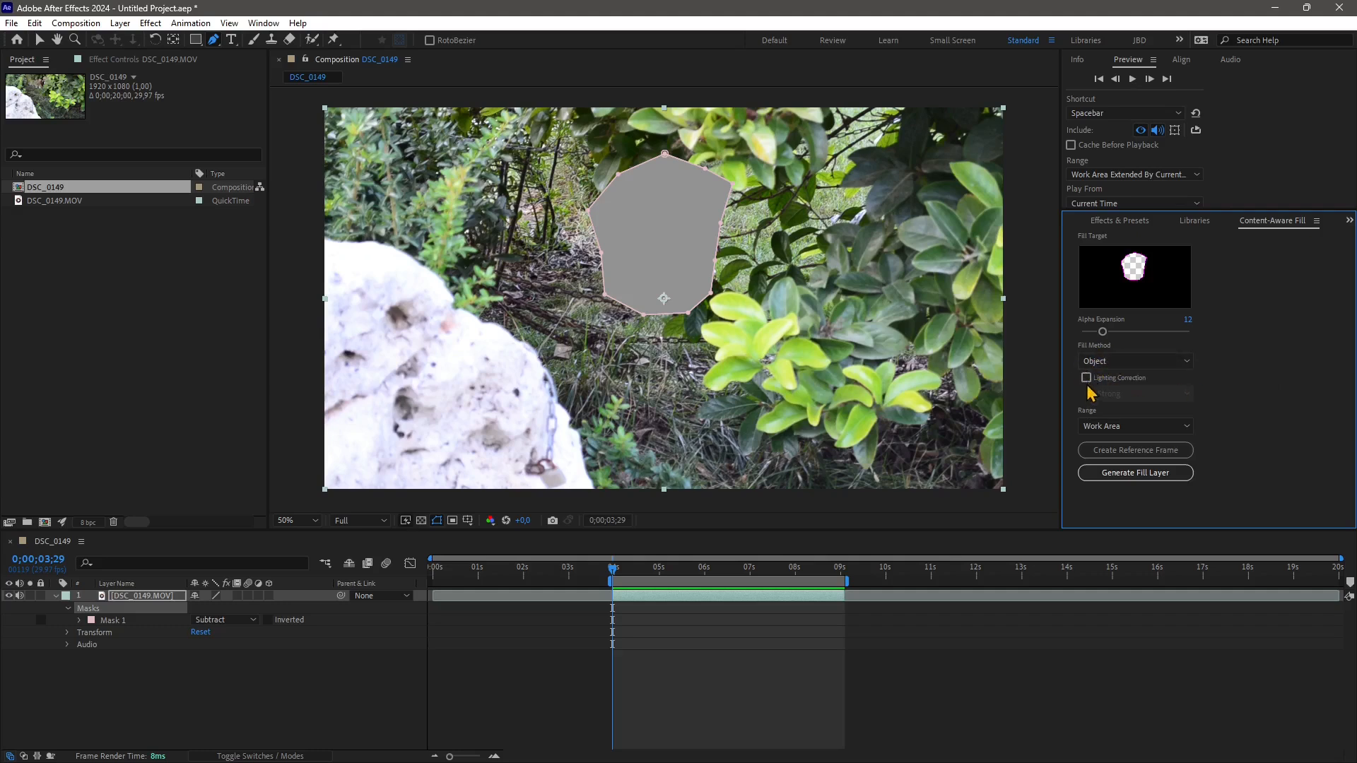
Enable Lighting Correction at Moderate strength and set the fill Range to Work Area
click(1086, 378)
click(1108, 400)
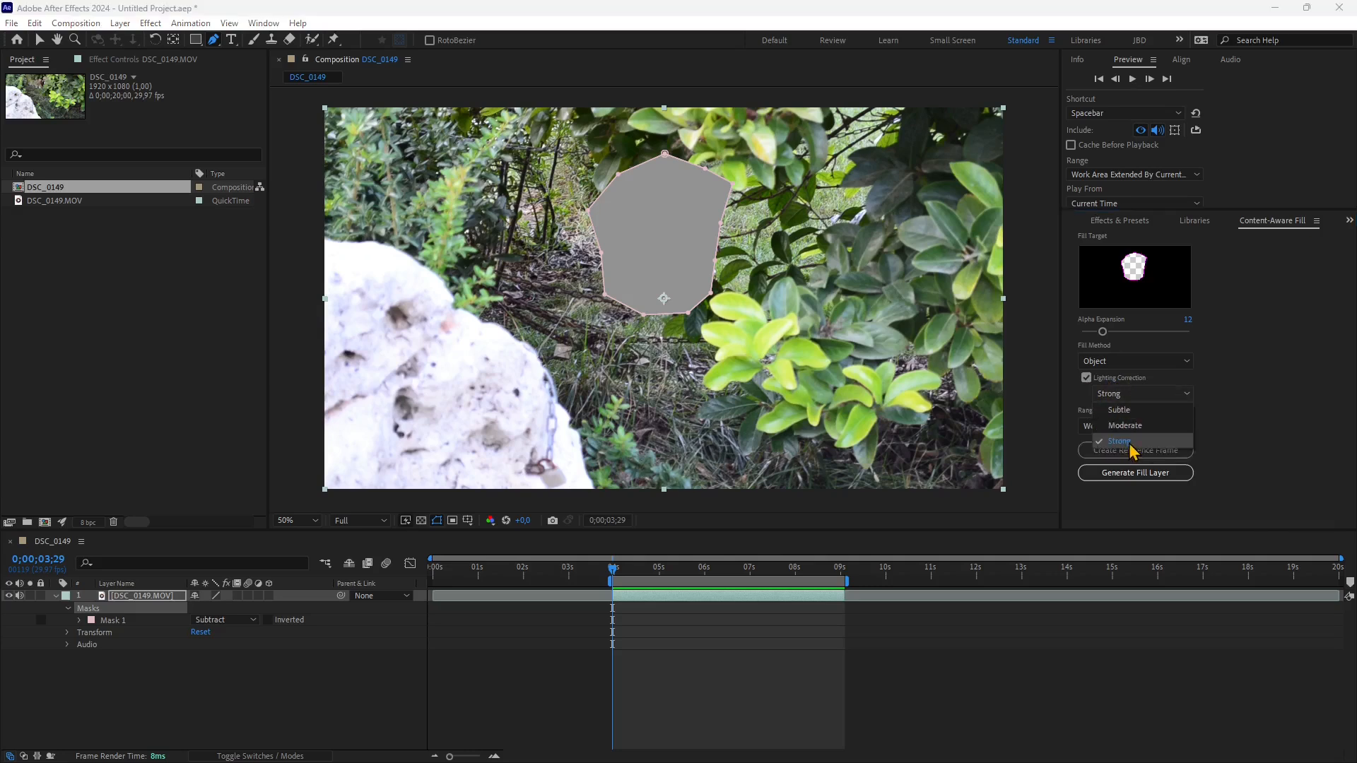
click(1129, 427)
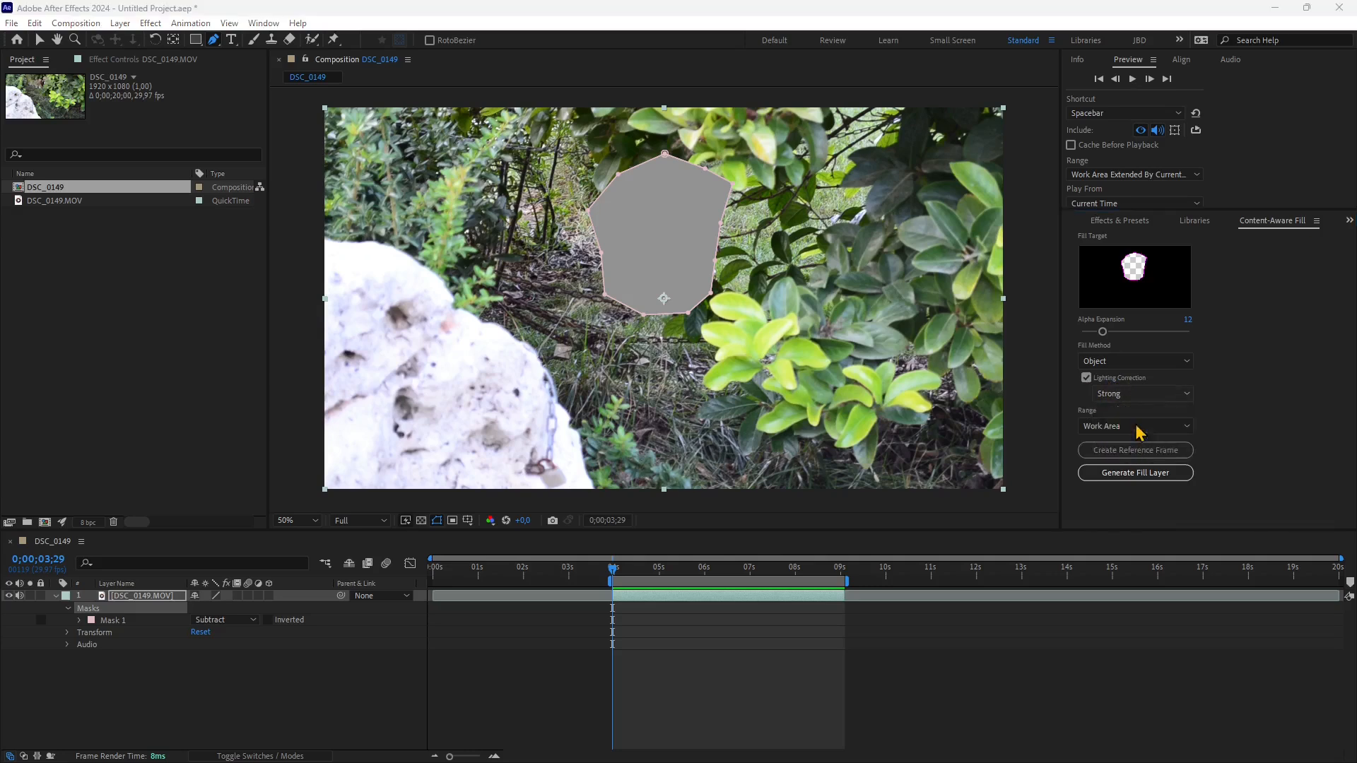
click(1096, 428)
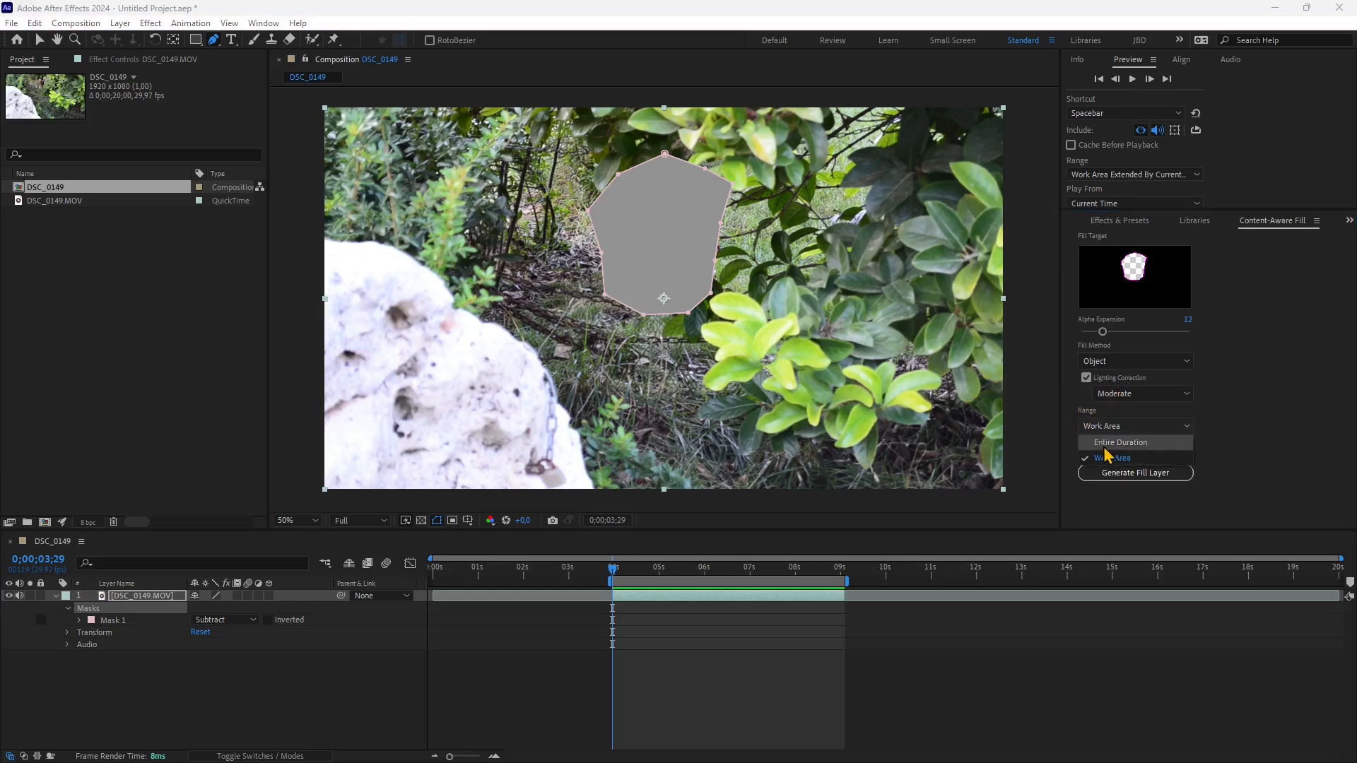
click(1106, 453)
click(1120, 427)
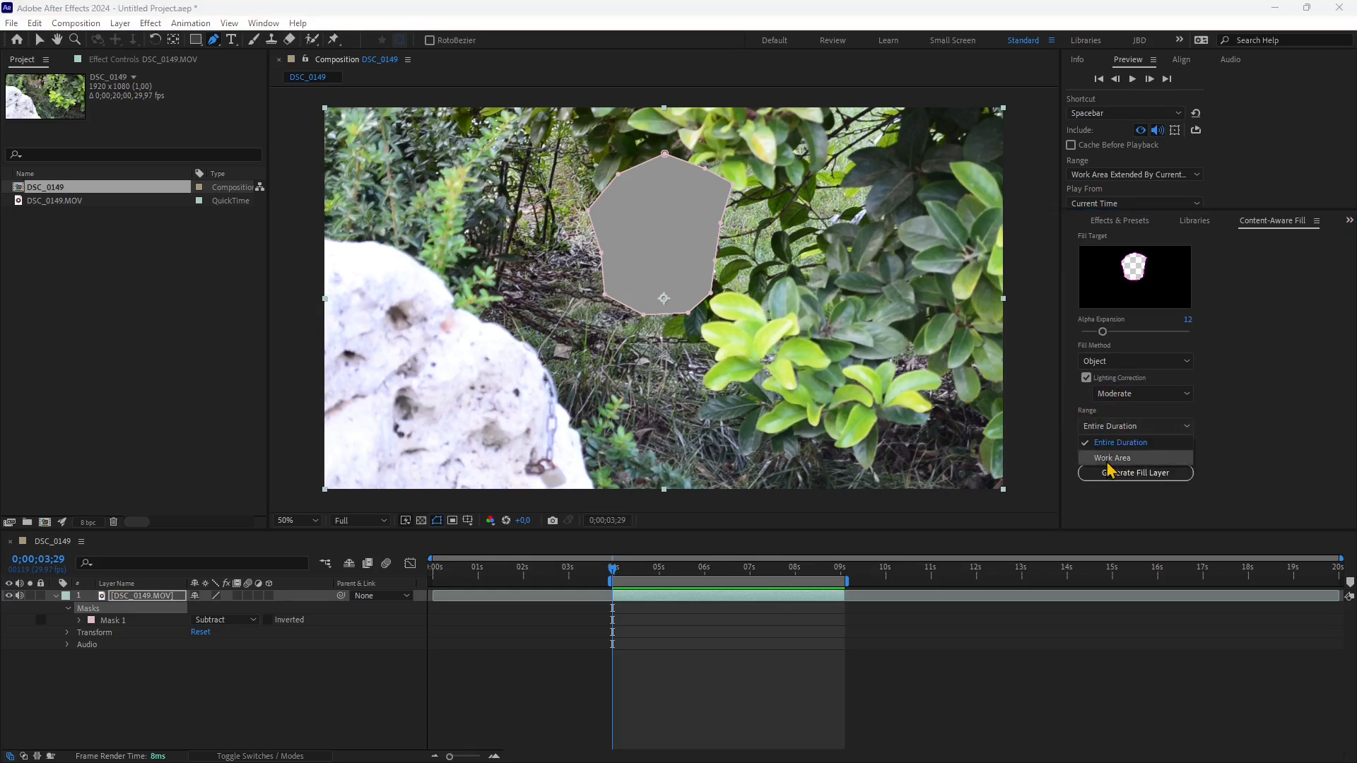
click(1107, 459)
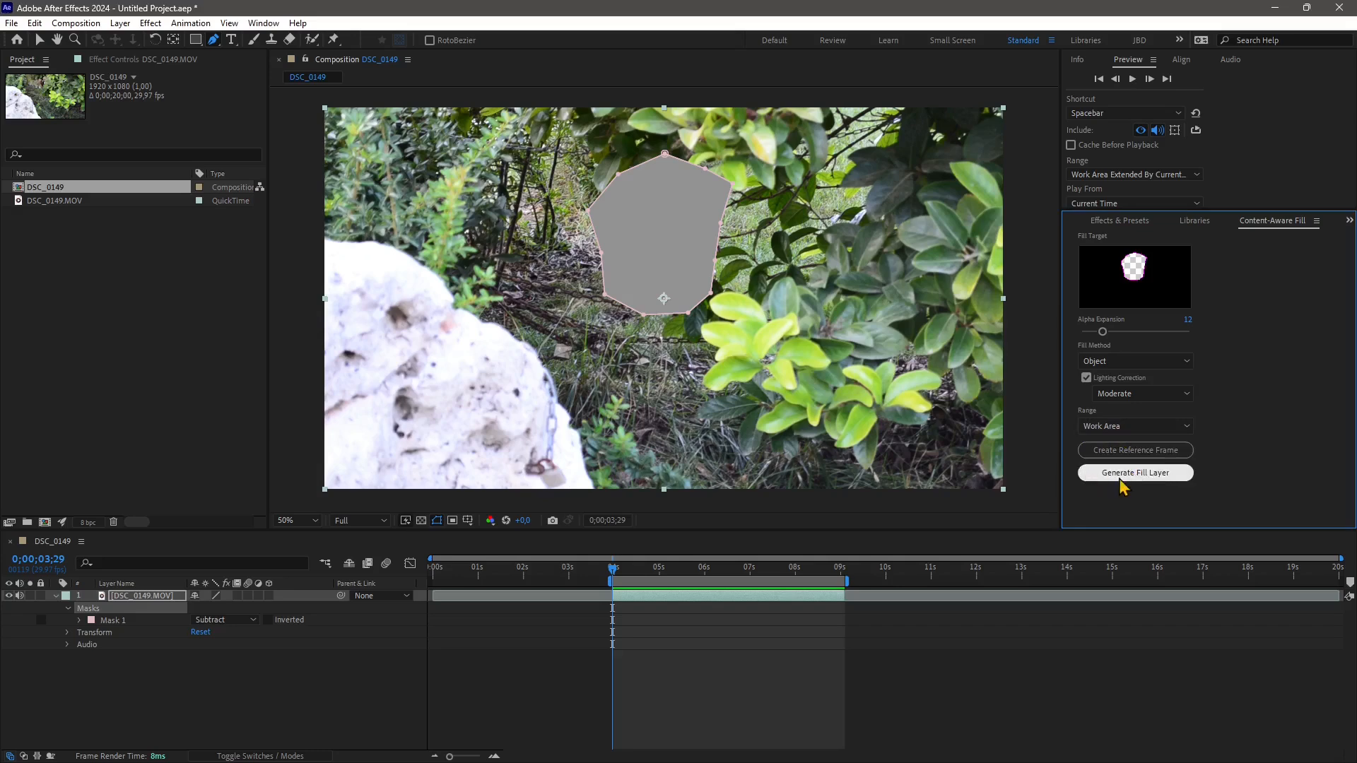
Generate the fill layer, saving the project as Content Aware Fill when required
click(1150, 472)
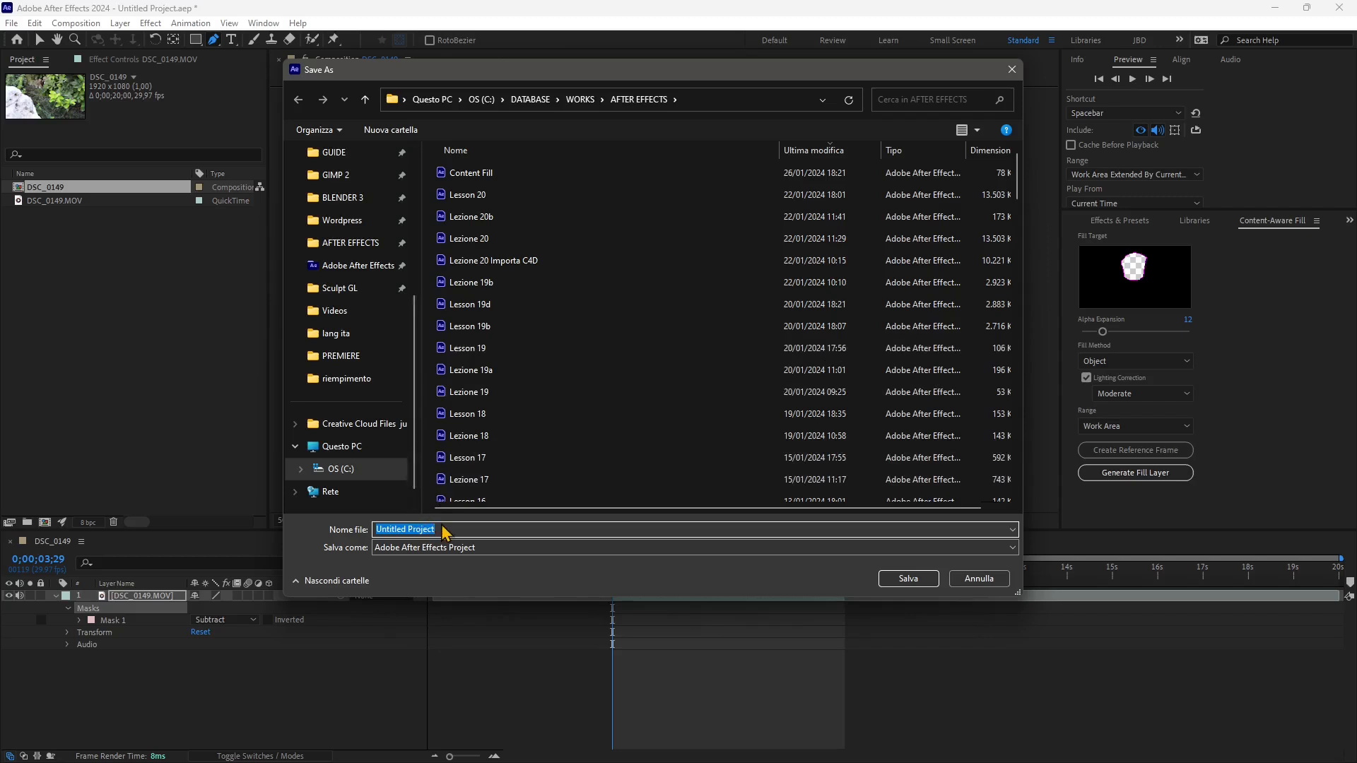
text(Contet)
key(BackSpace)
text(nte)
key(BackSpace)
text(Aware Fill)
click(904, 586)
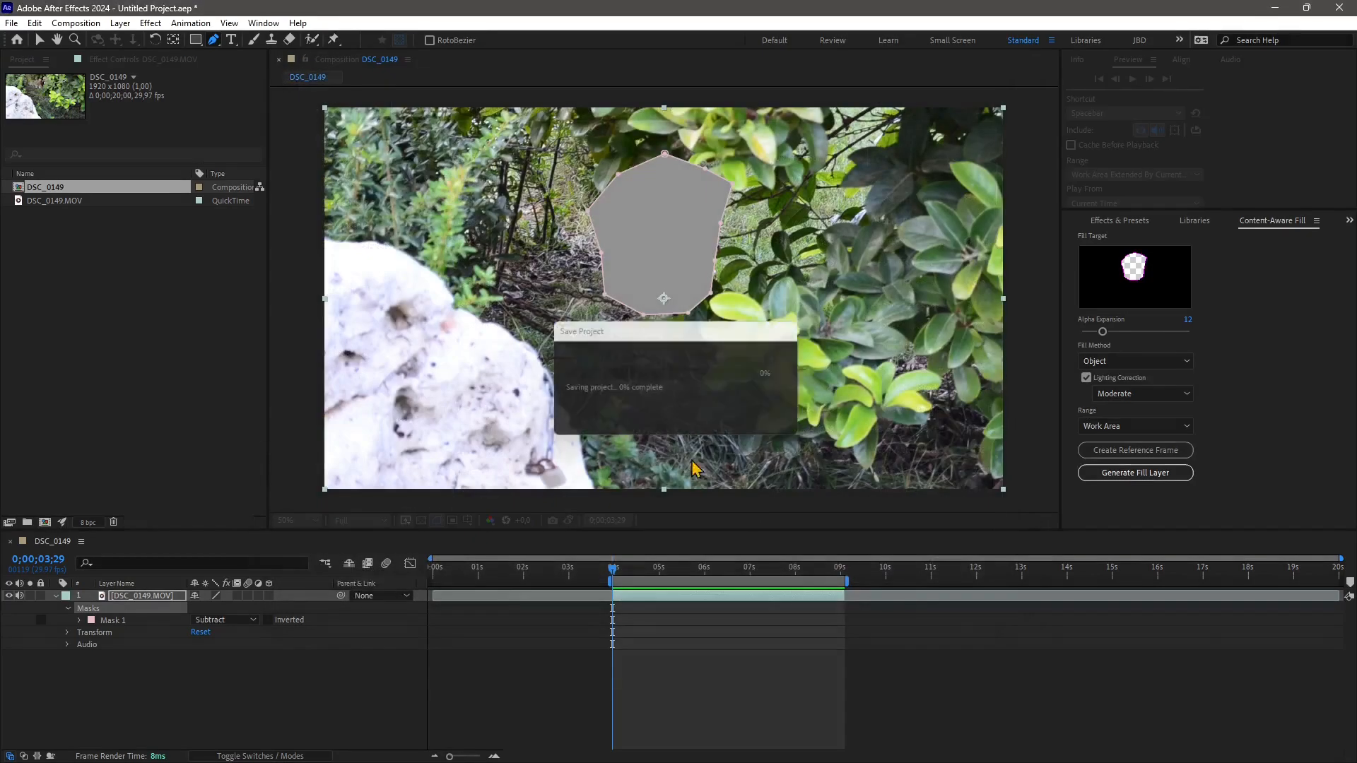
click(1163, 470)
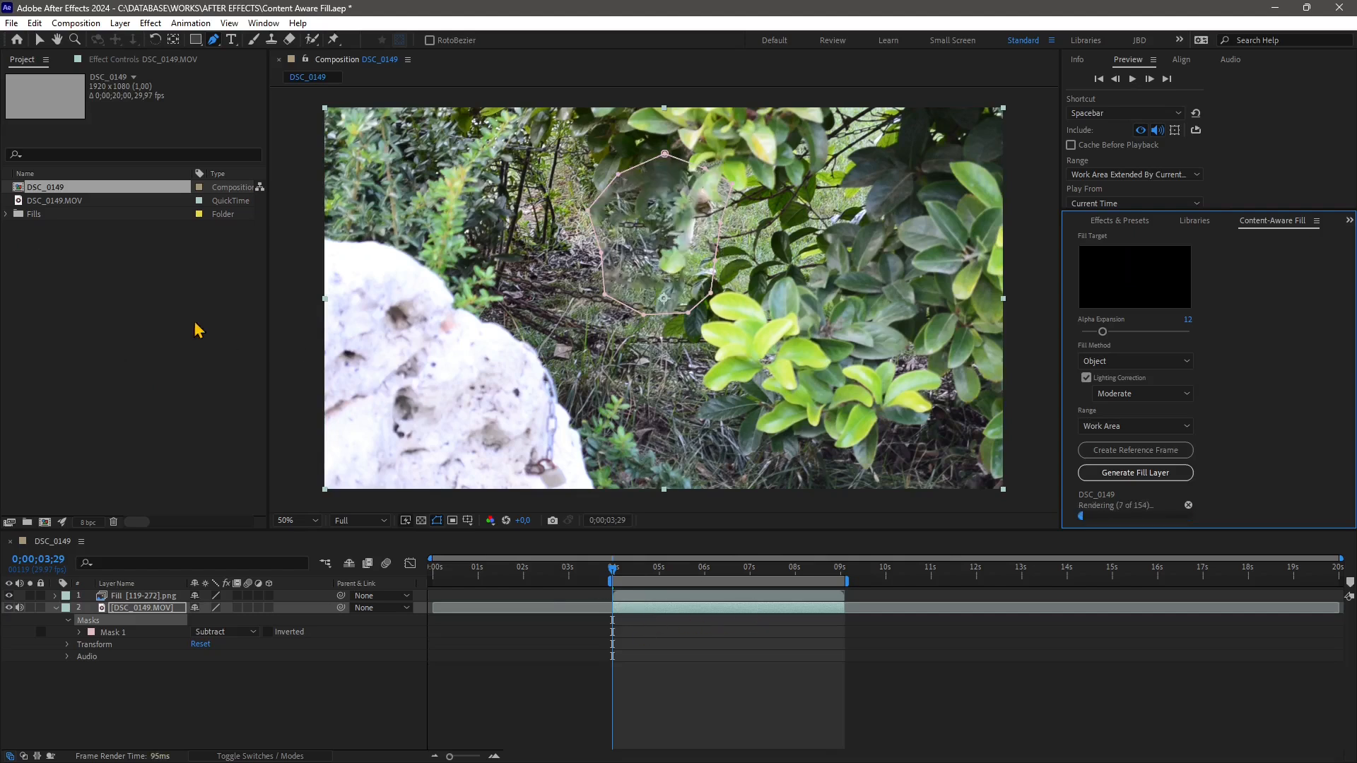
Expand the Fills folder down to its innermost subfolder and select the generated PNG sequence to inspect it
click(7, 214)
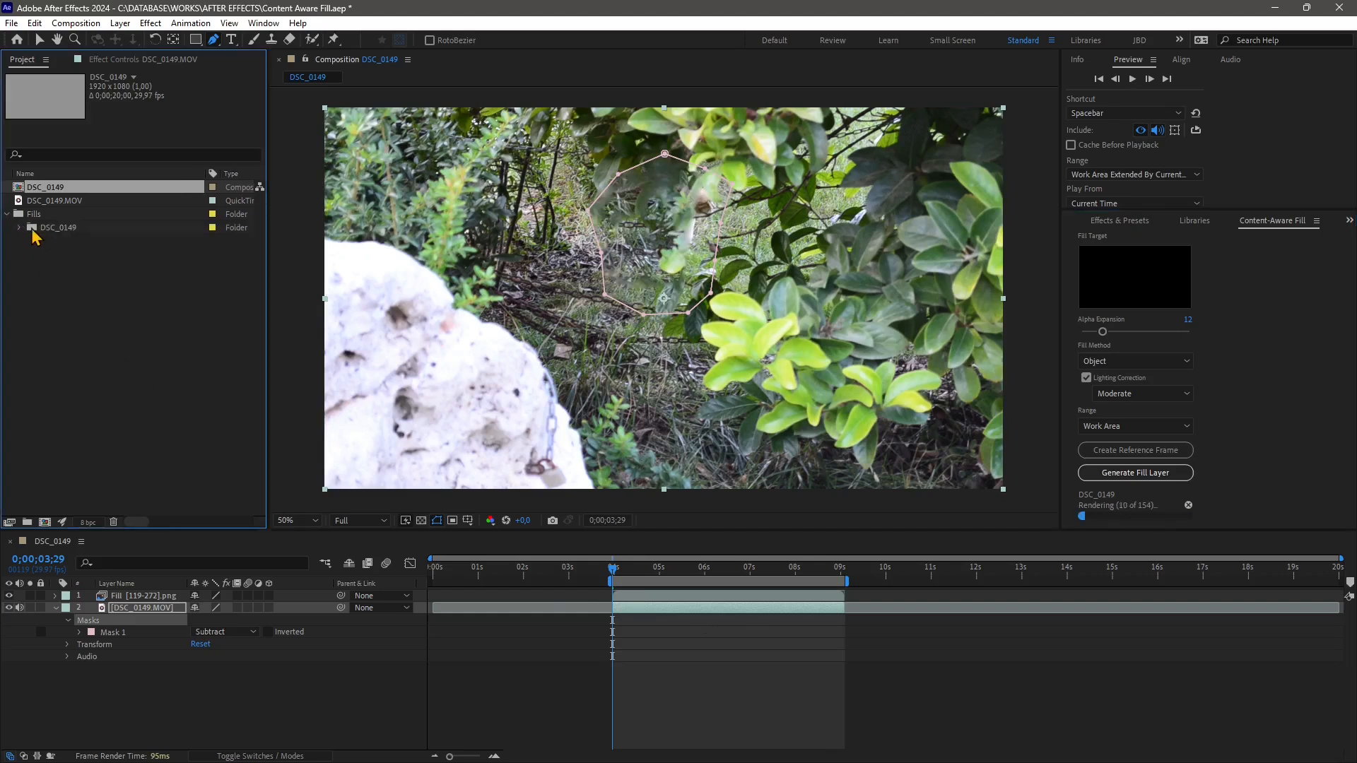
click(19, 228)
click(33, 242)
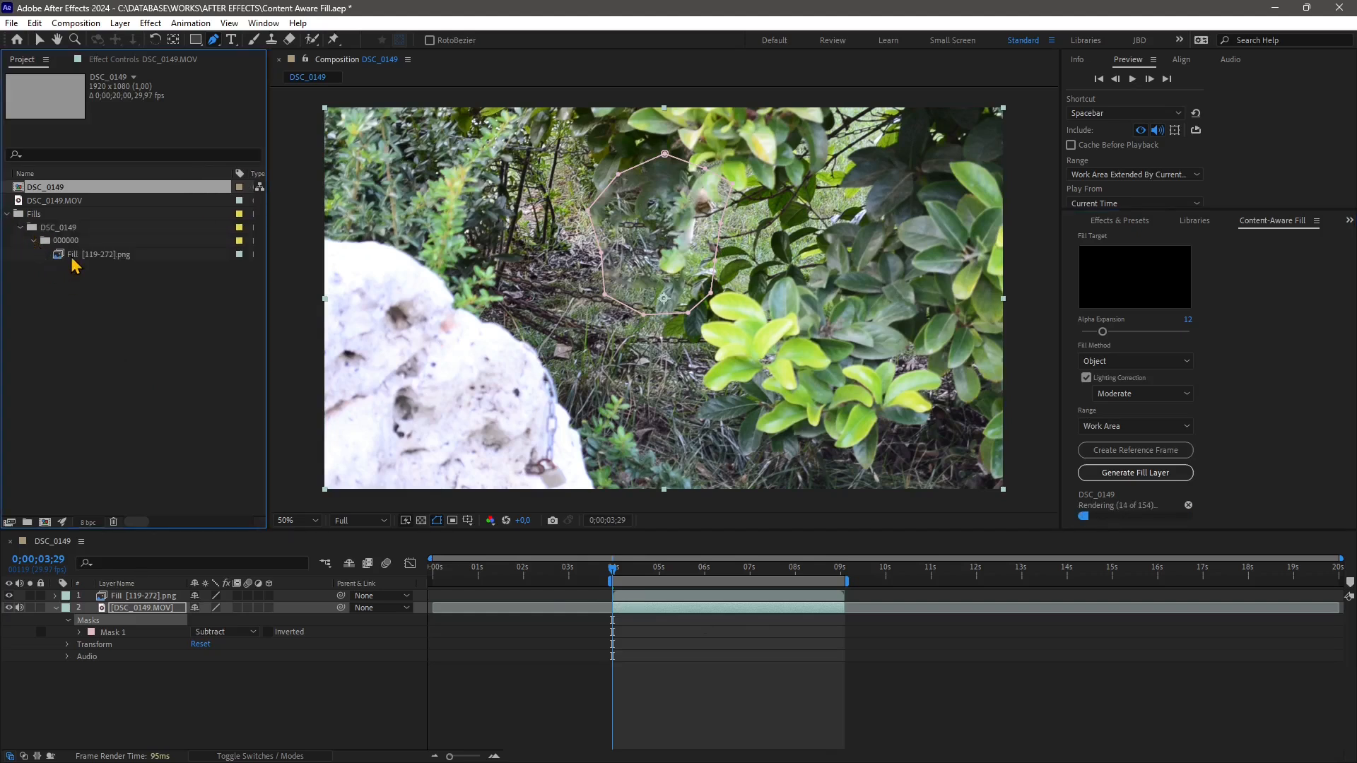
click(90, 256)
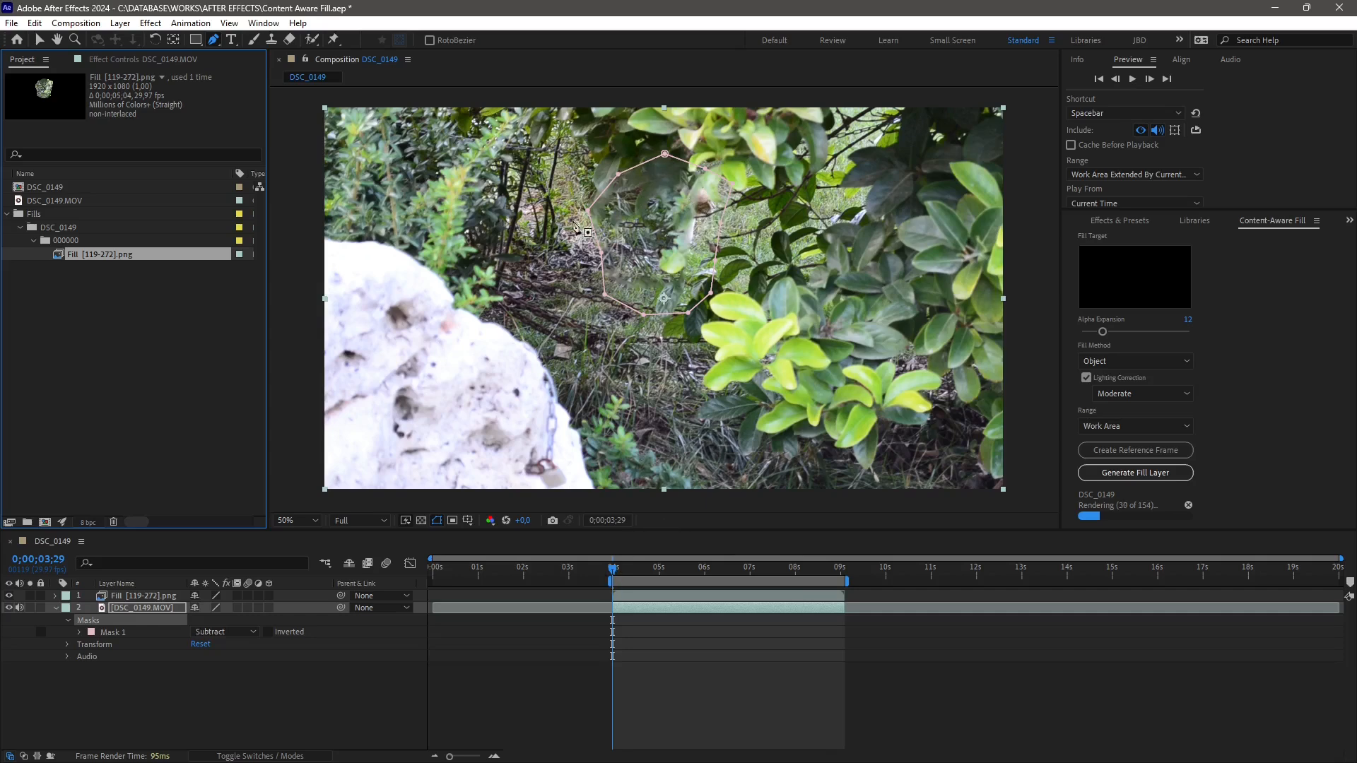
Scrub through the clip to about 0;00;07;28 to check the fill, and delete the Fill layer from the composition
drag(613, 570, 757, 589)
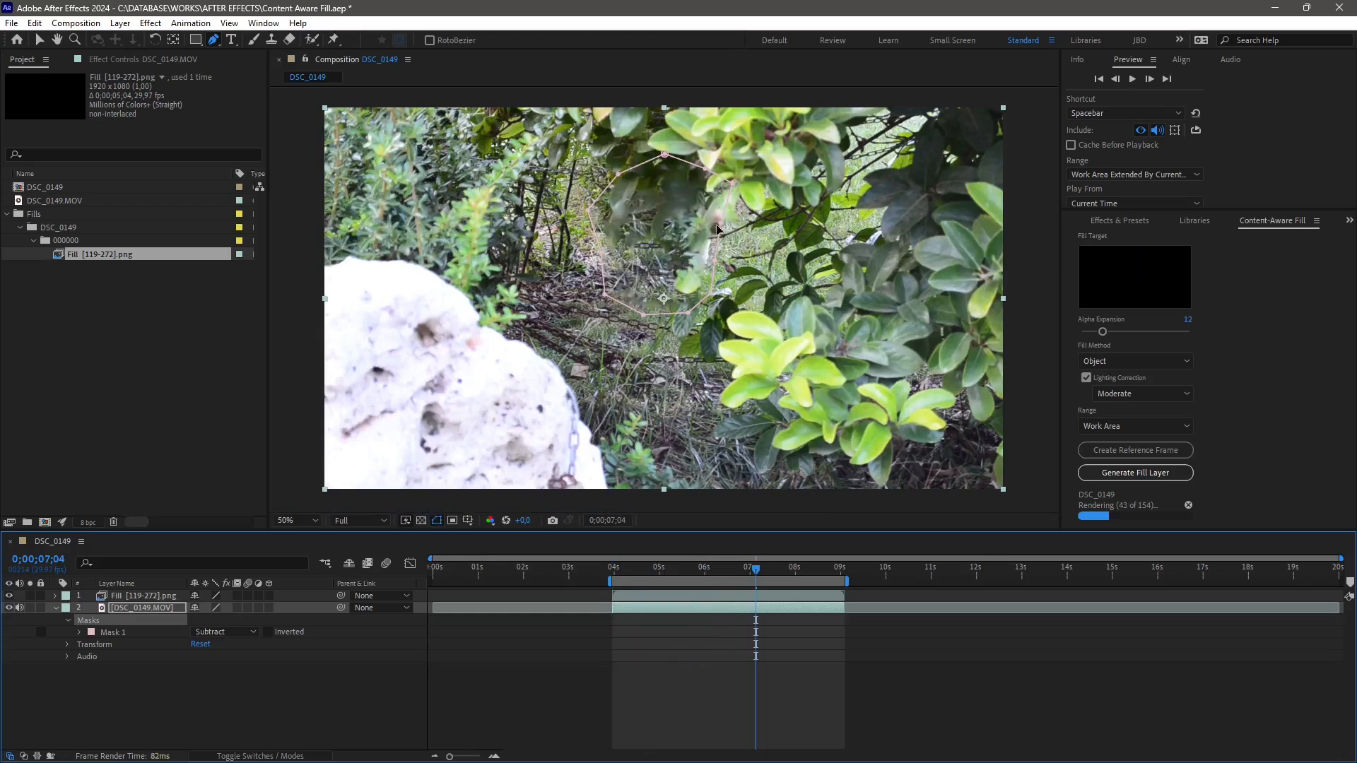
drag(758, 576, 793, 576)
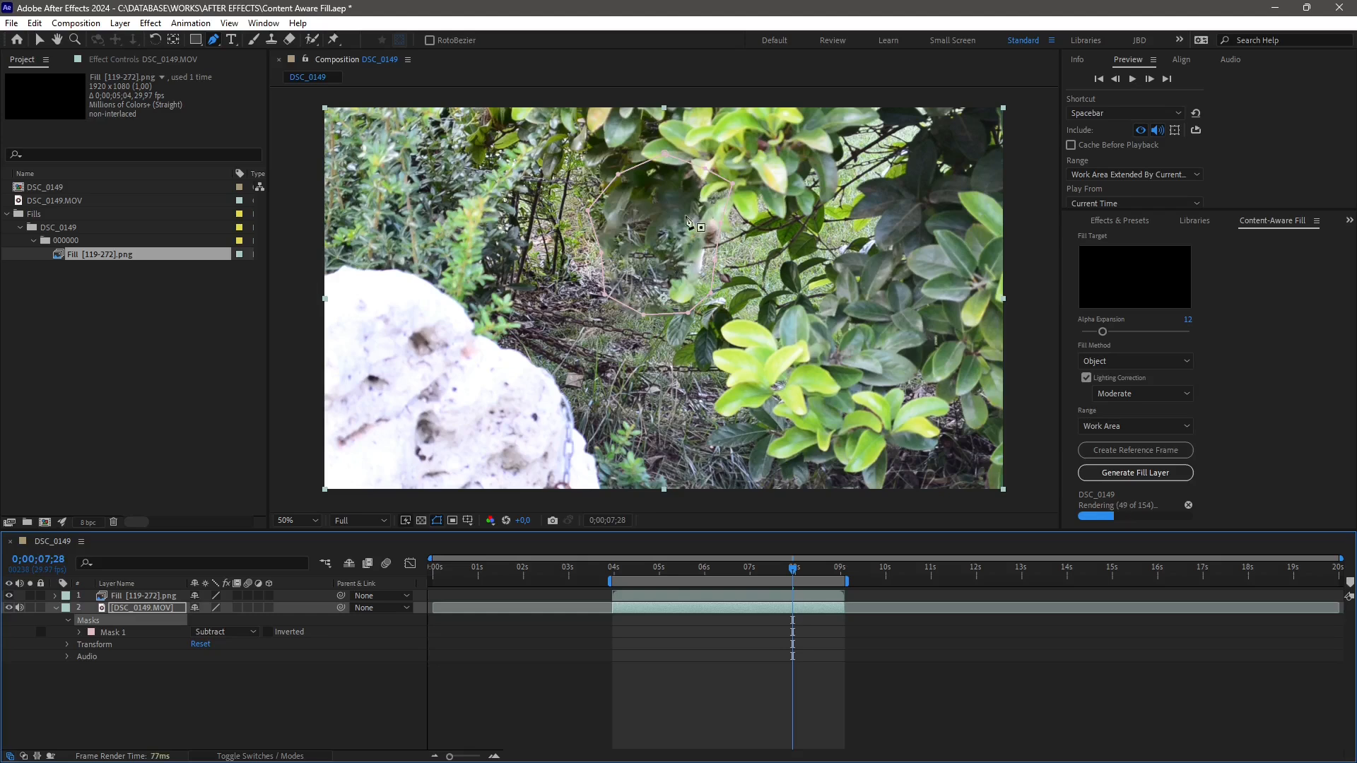
click(693, 597)
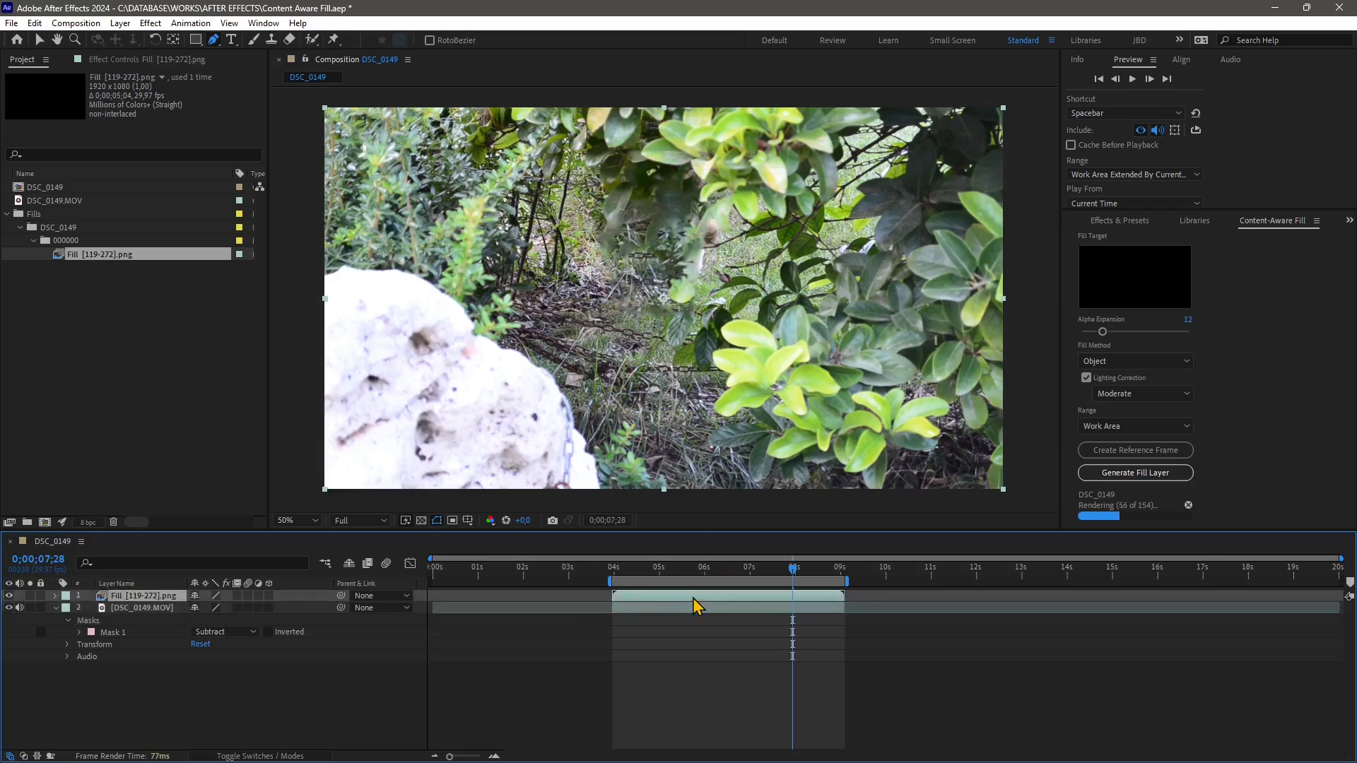
key(Delete)
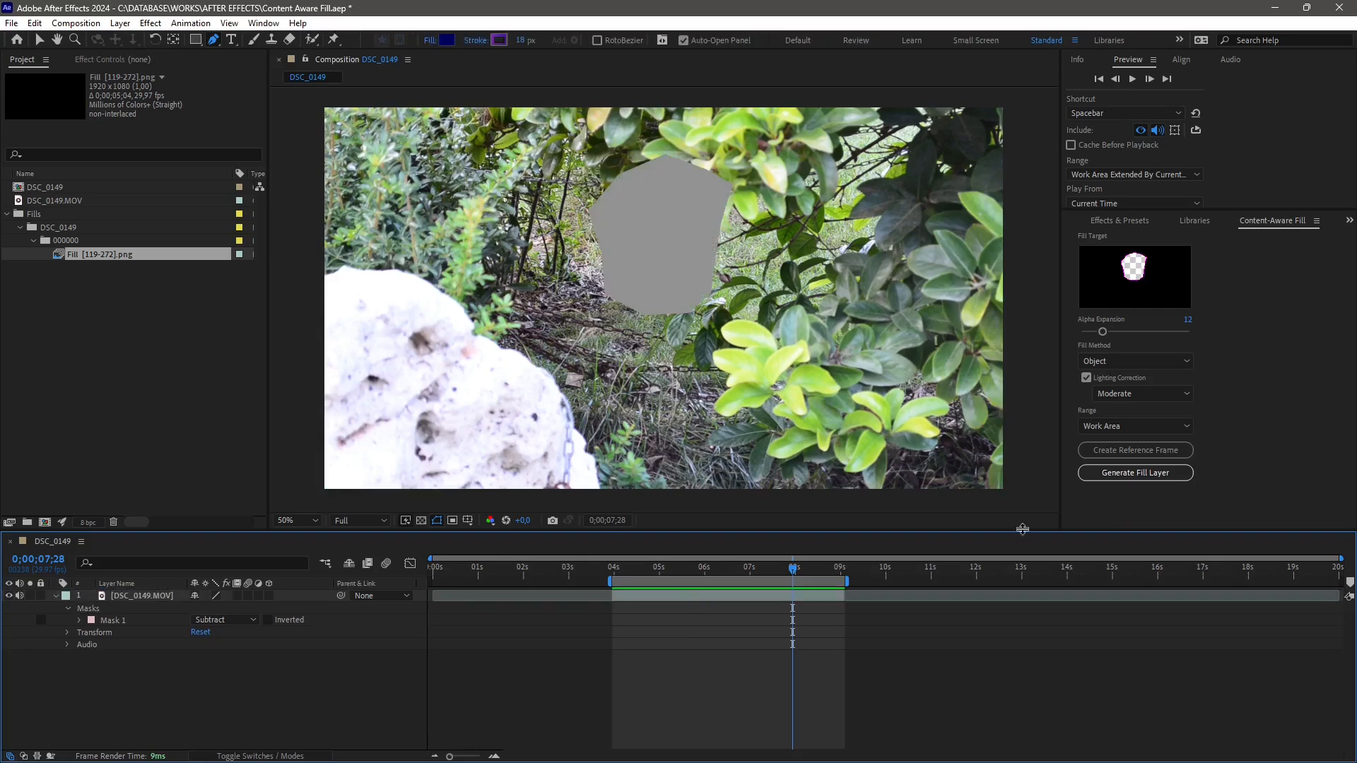
At 0;00;05;01, pull Mask 1's right-hand vertex outward and enable keyframing of its Mask Path
drag(795, 572, 626, 617)
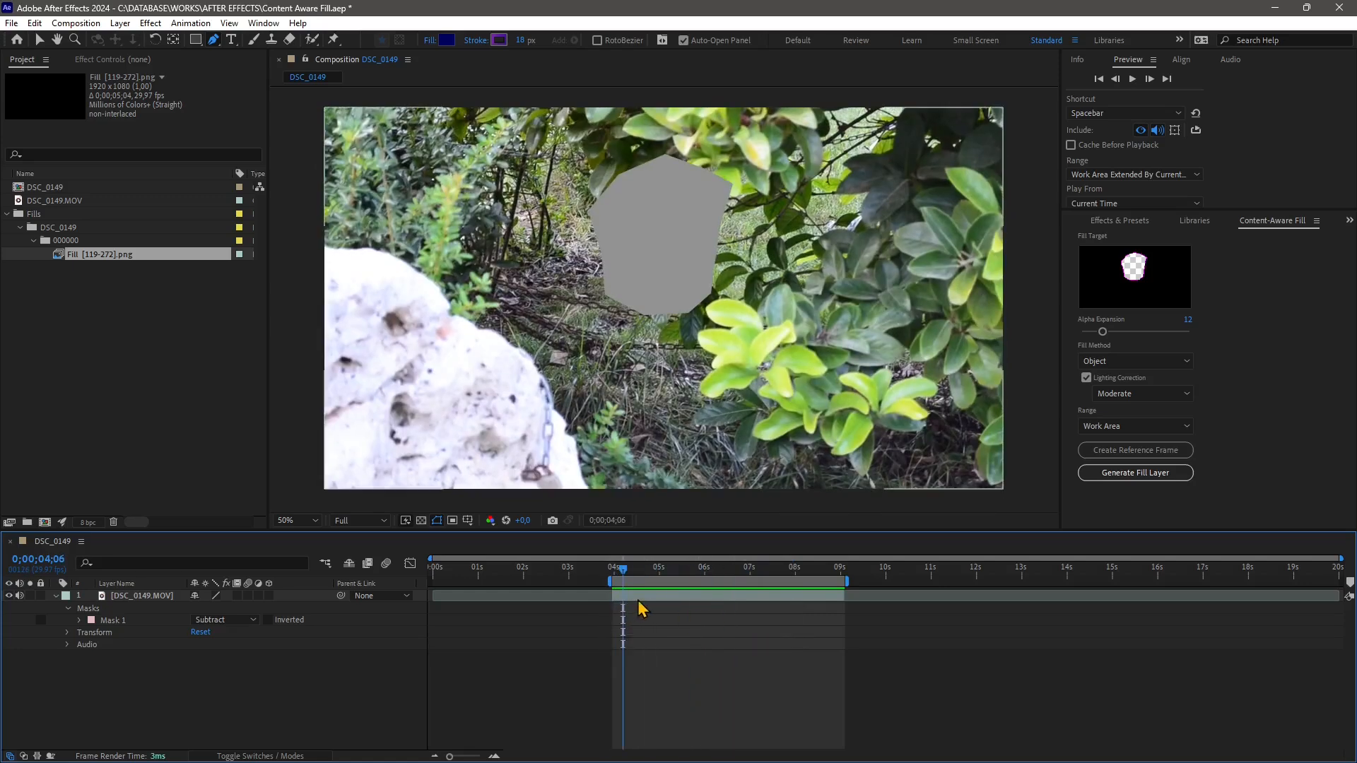
click(640, 601)
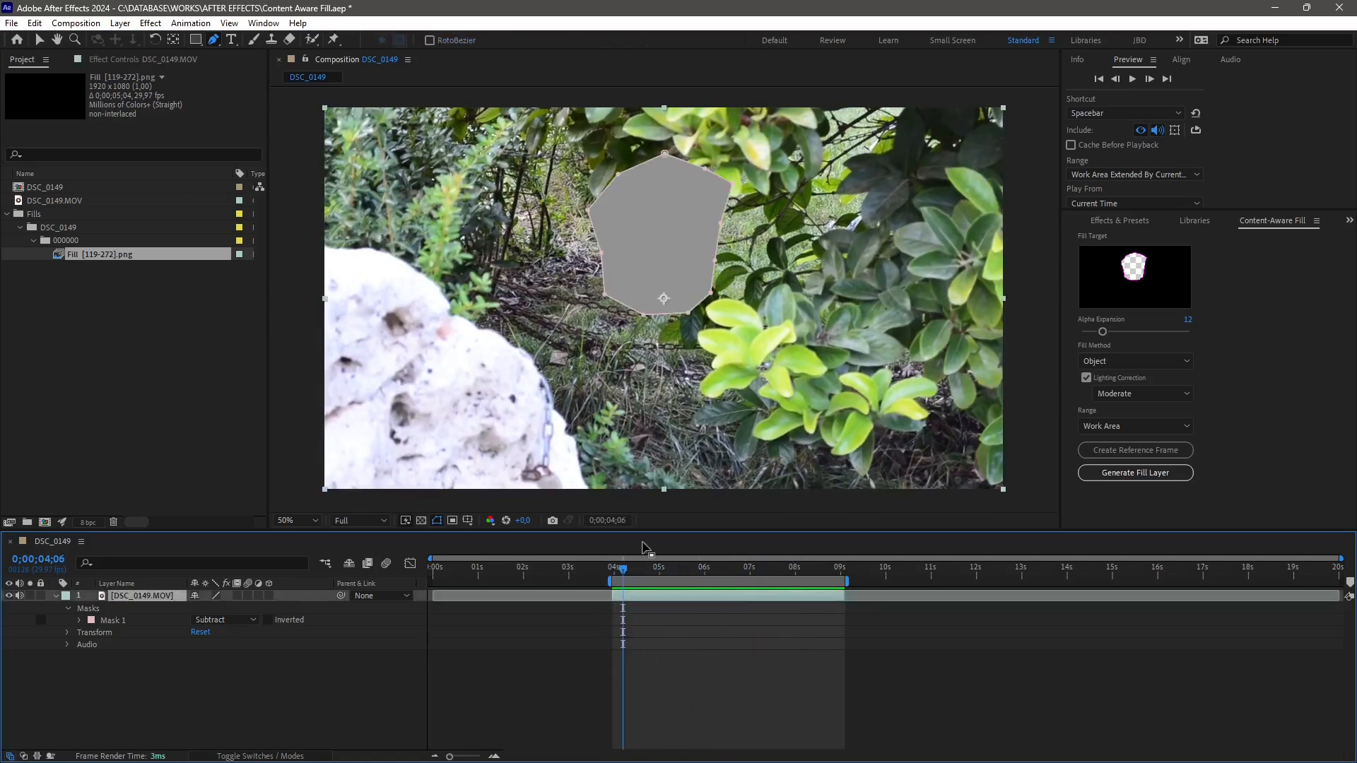
drag(624, 574, 661, 586)
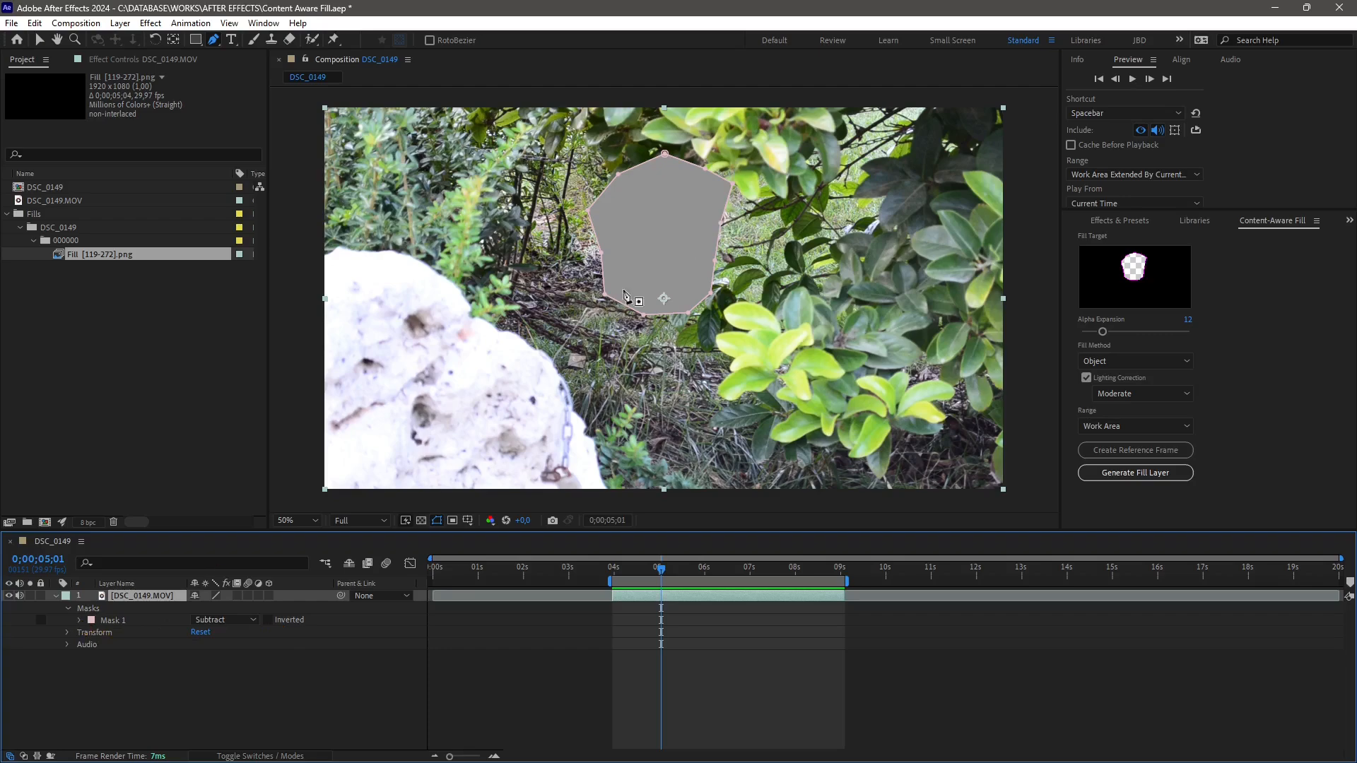
drag(721, 222, 736, 218)
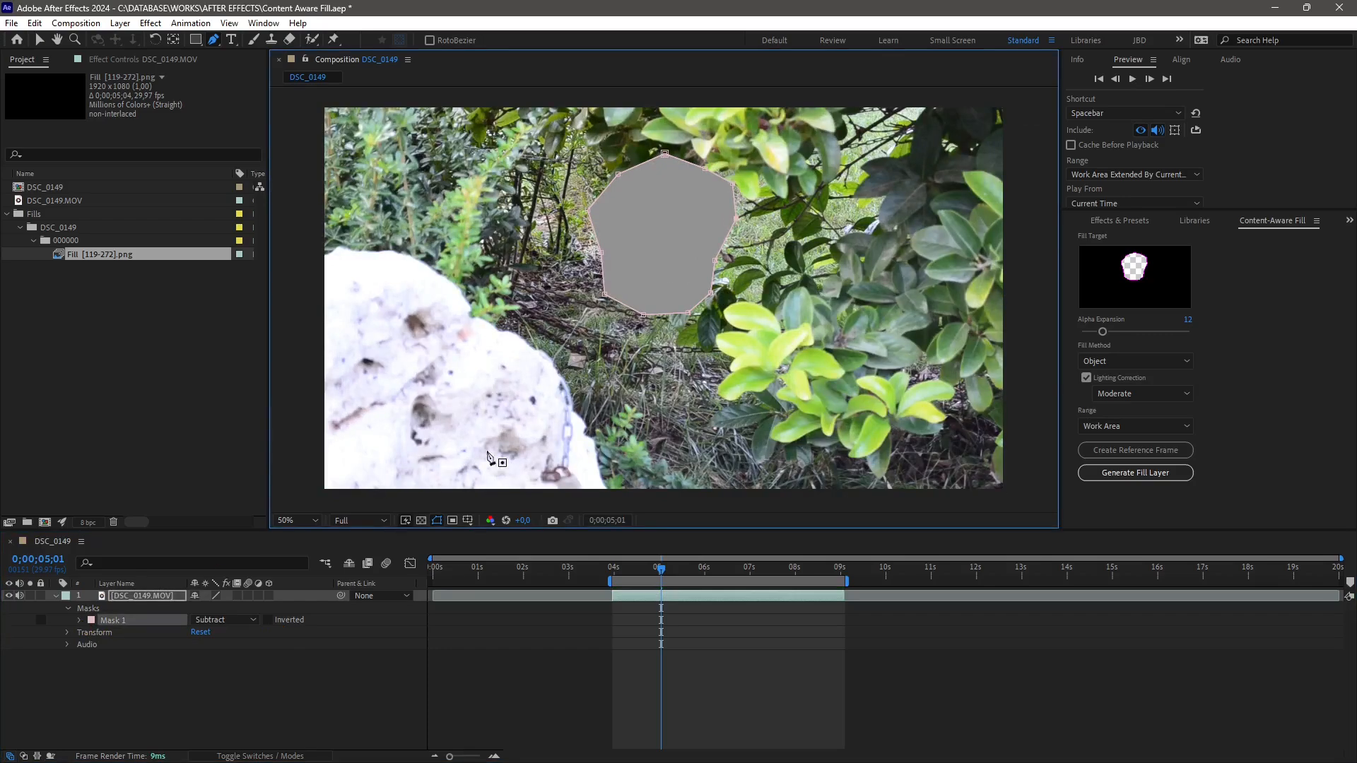
mouse_move(666, 576)
mouse_down()
mouse_move(647, 578)
mouse_move(665, 581)
mouse_up()
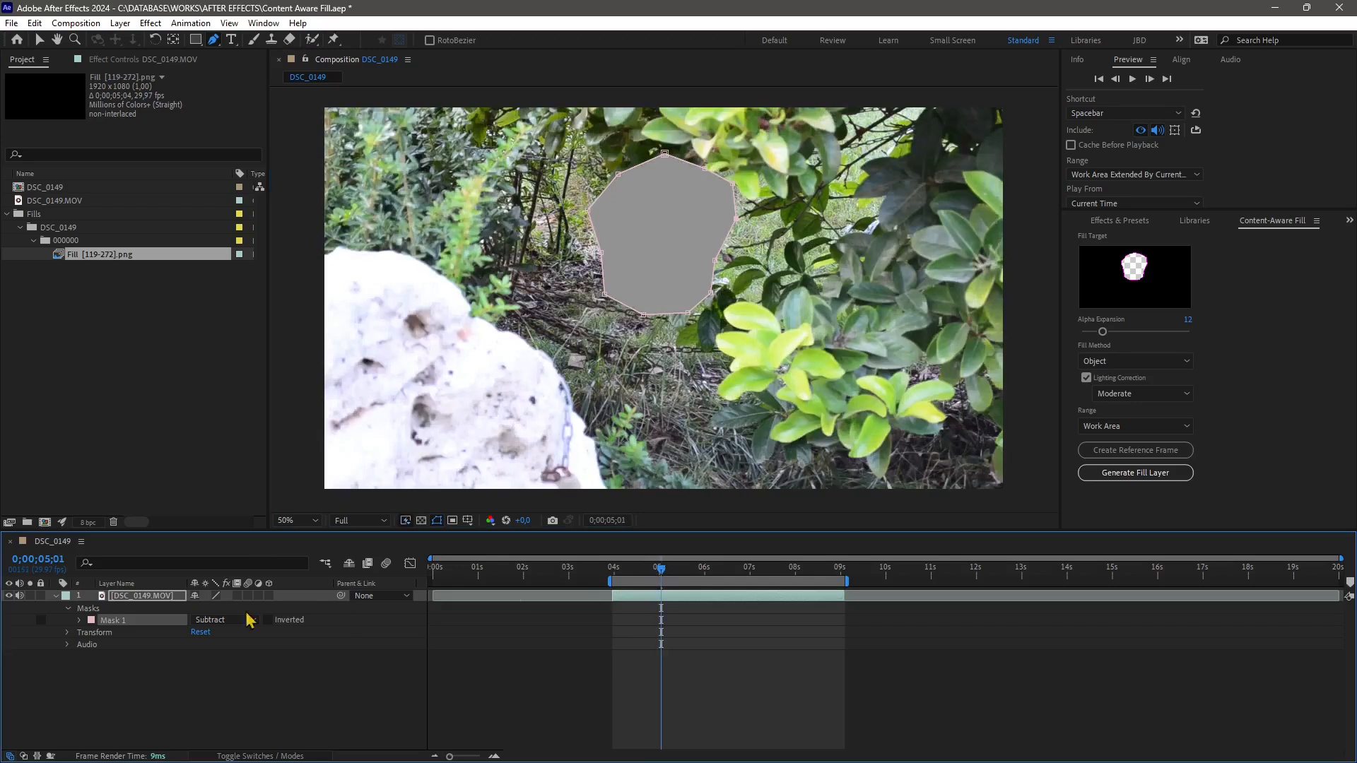
click(79, 621)
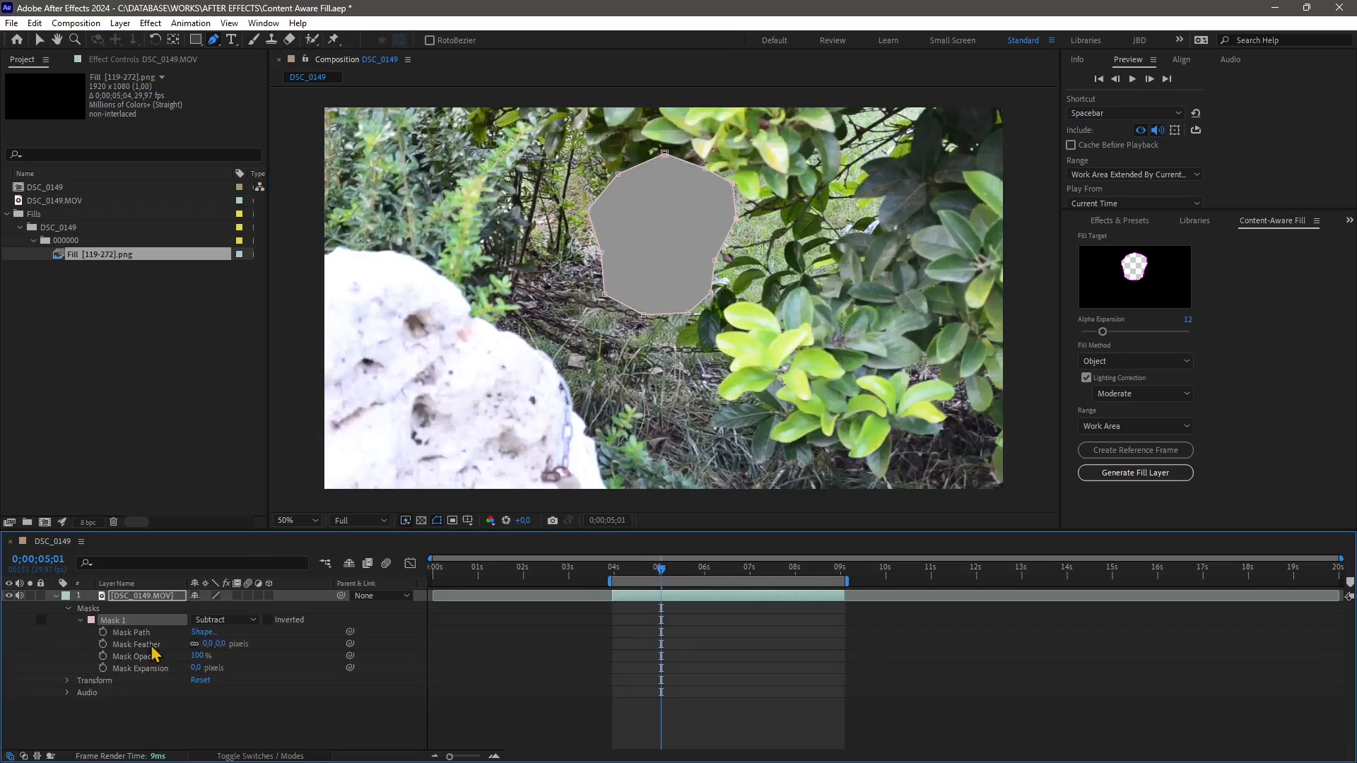
click(103, 632)
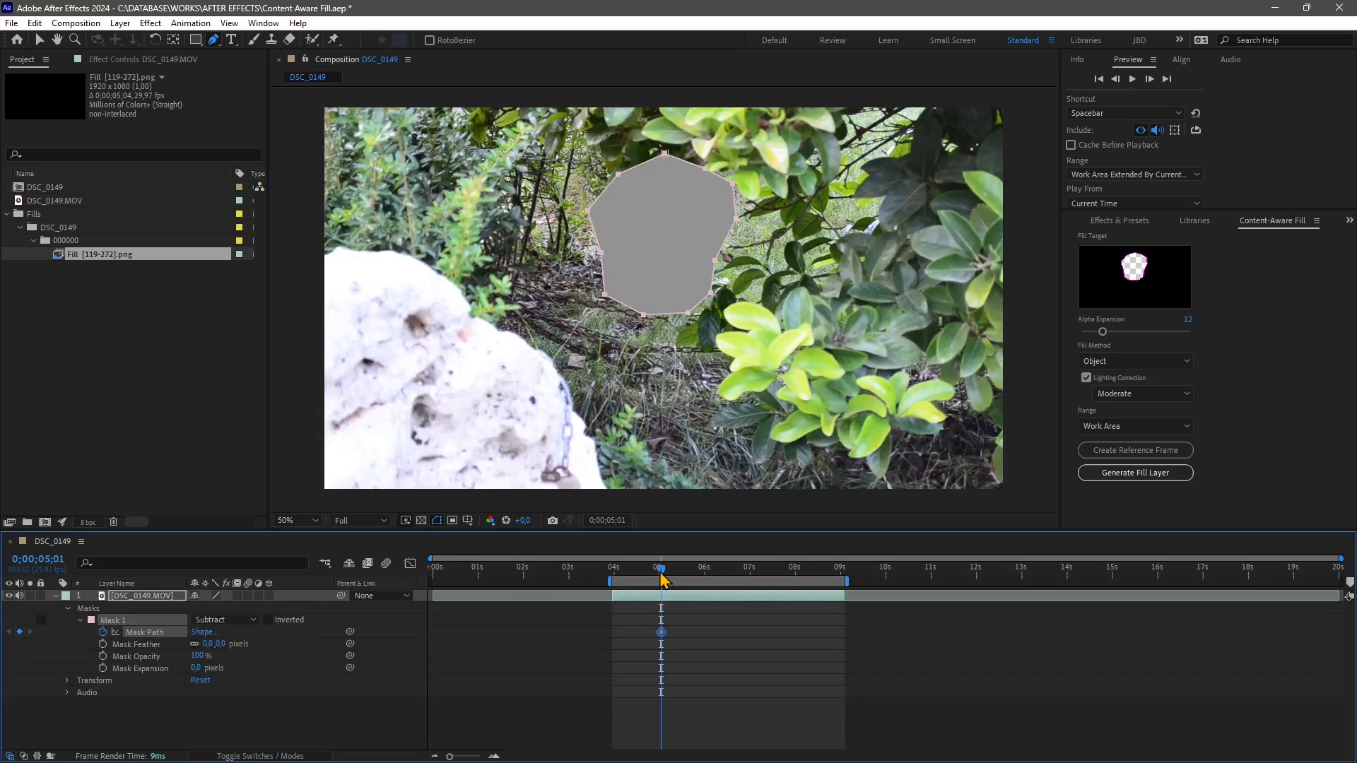
Keyframe Mask 1 following the cat by shifting the whole mask right at 0;00;05;29 and adjusting its position at 0;00;06;26
drag(669, 578, 703, 578)
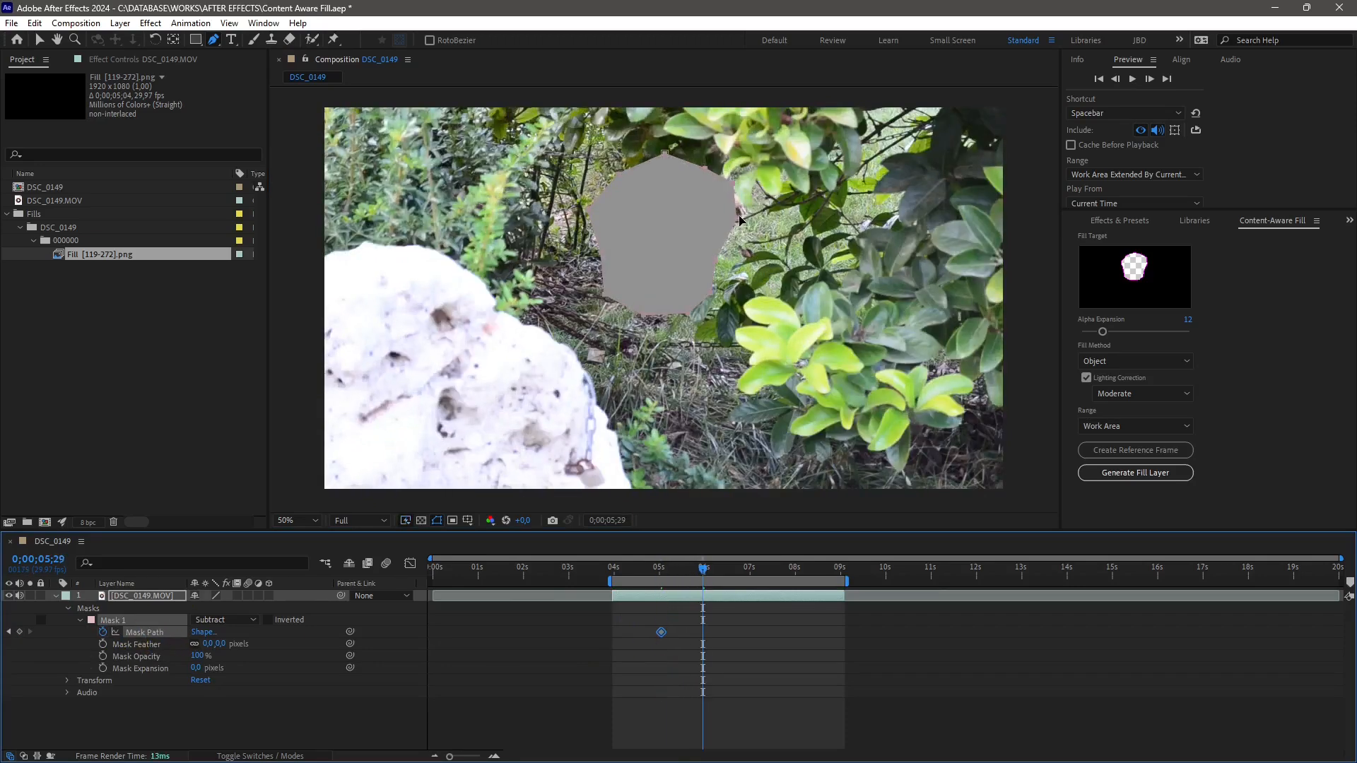
drag(737, 217, 752, 217)
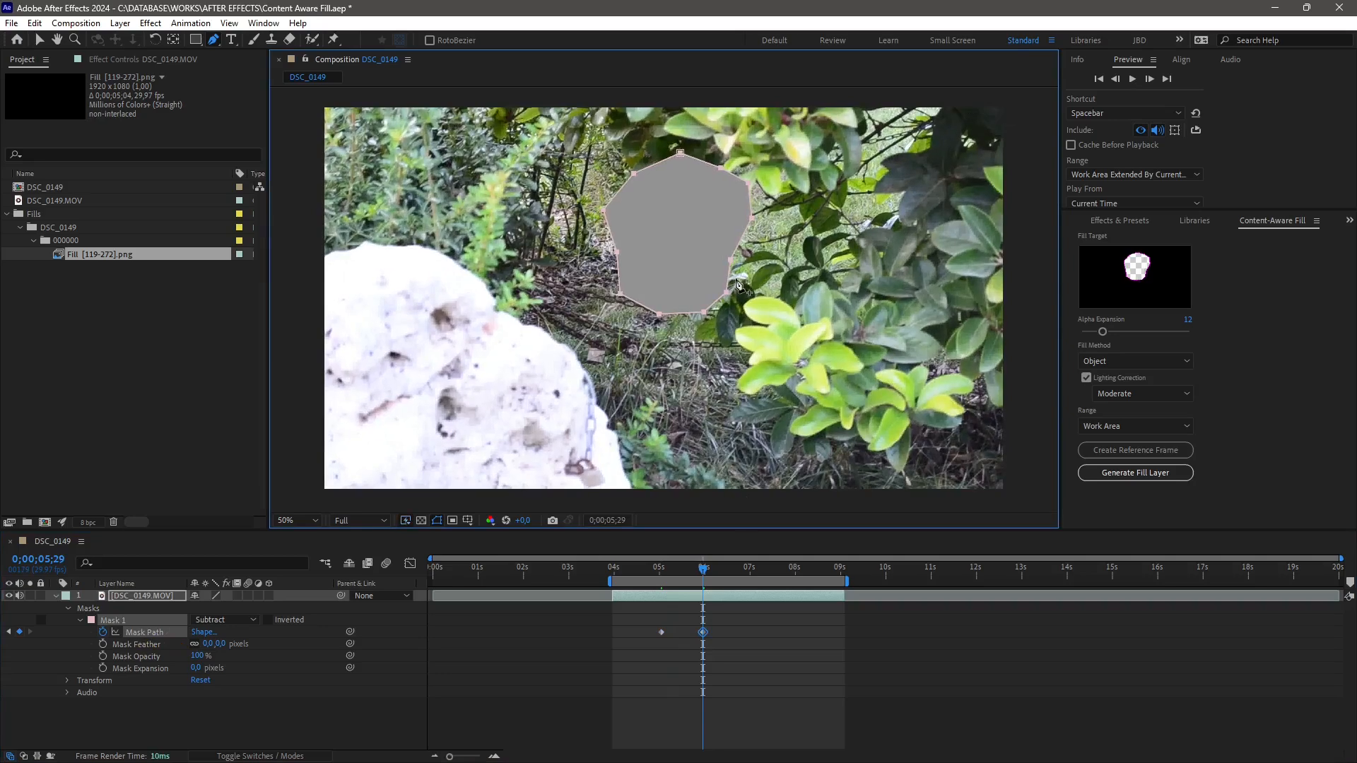
drag(705, 581, 745, 589)
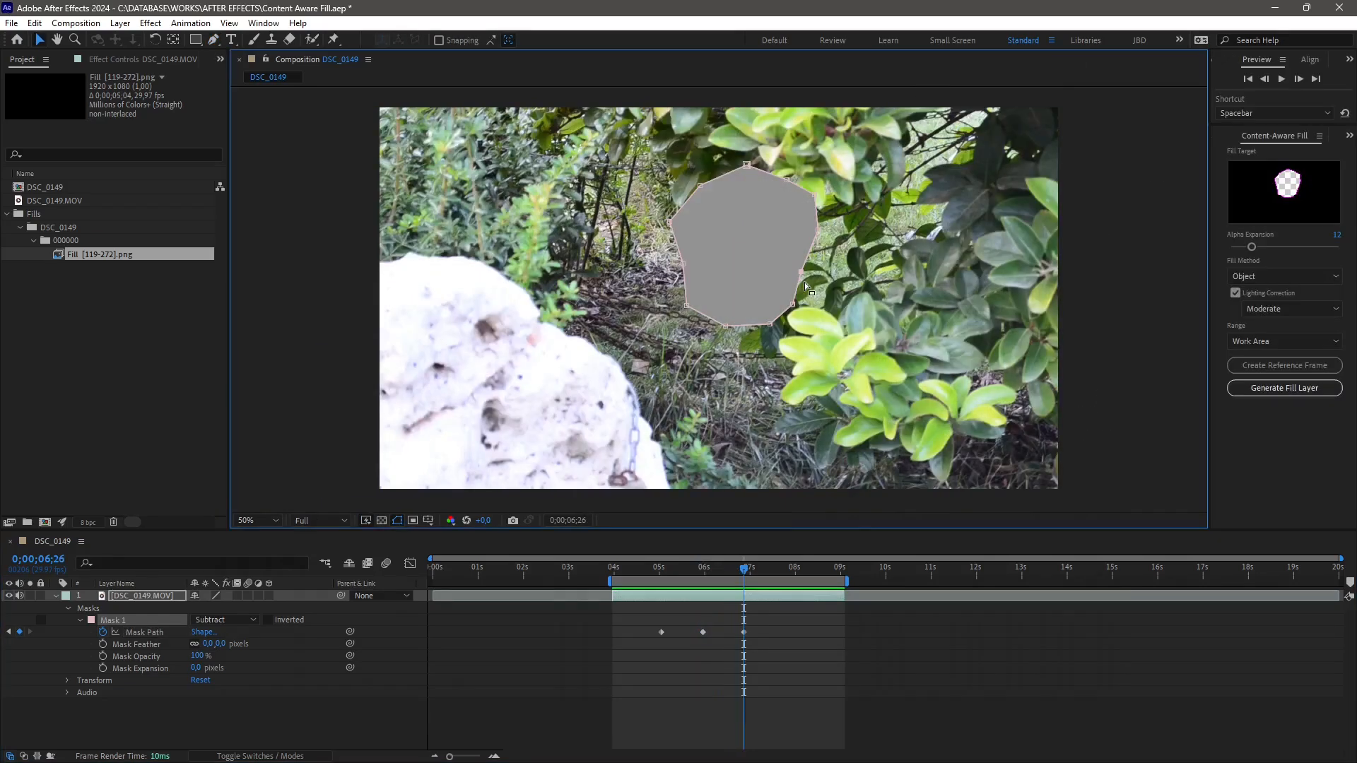
Reshape the right and lower edges of Mask 1 at 0;00;06;26 by moving individual vertices
click(818, 291)
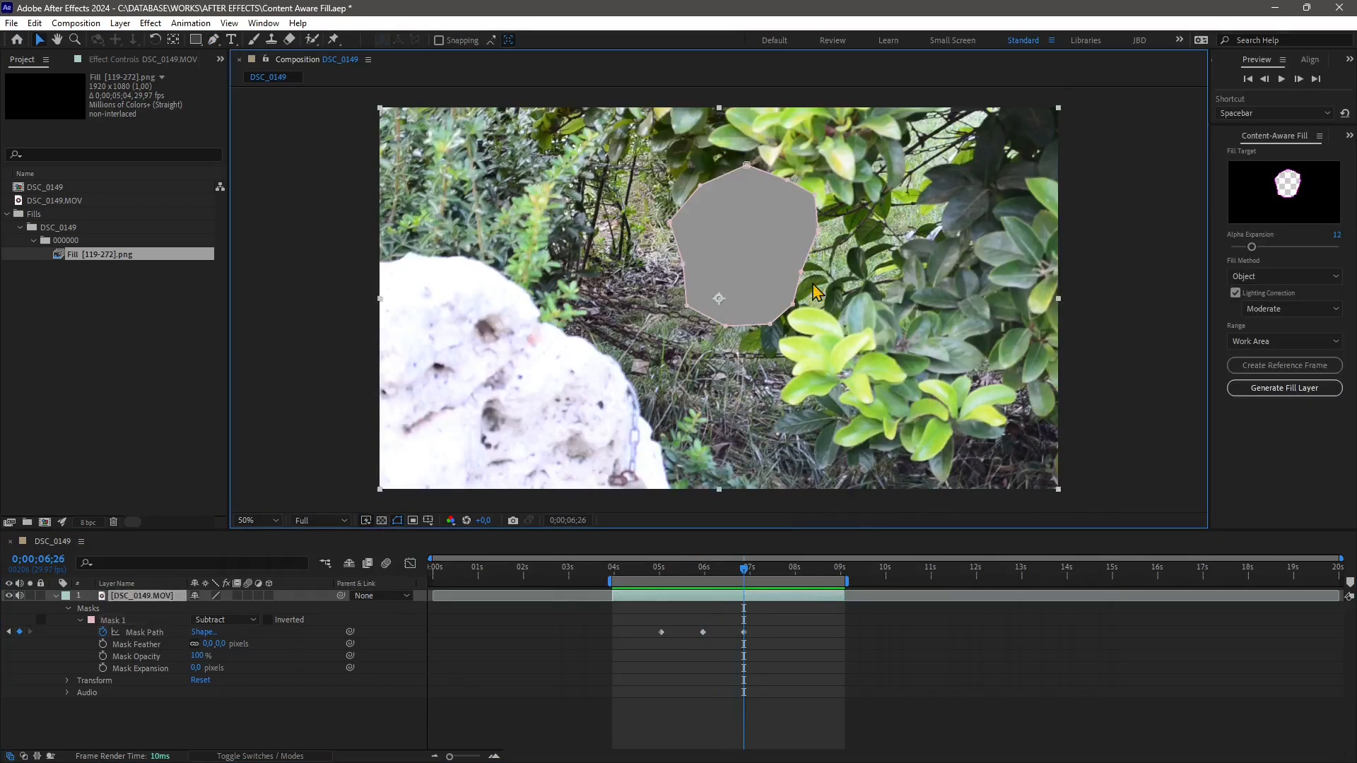
click(802, 278)
drag(803, 276, 800, 229)
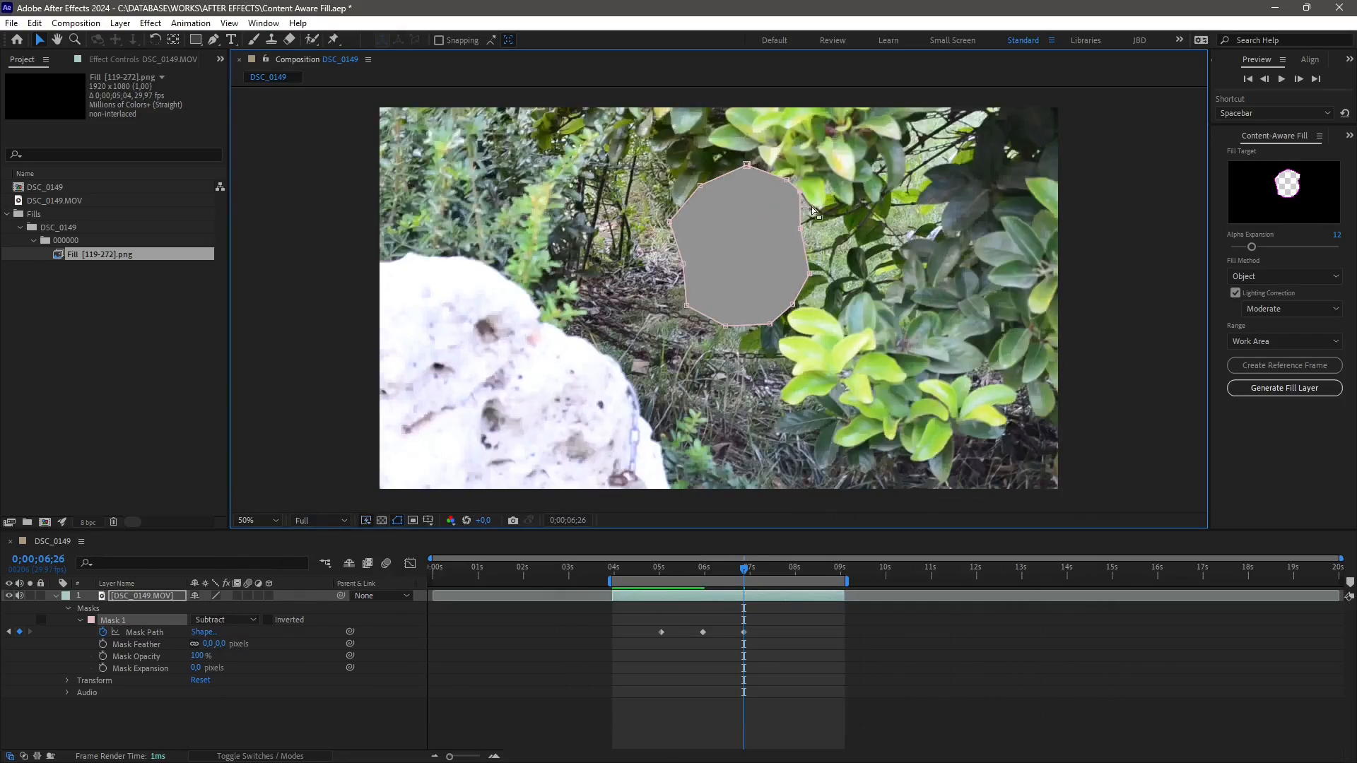
drag(809, 274, 722, 316)
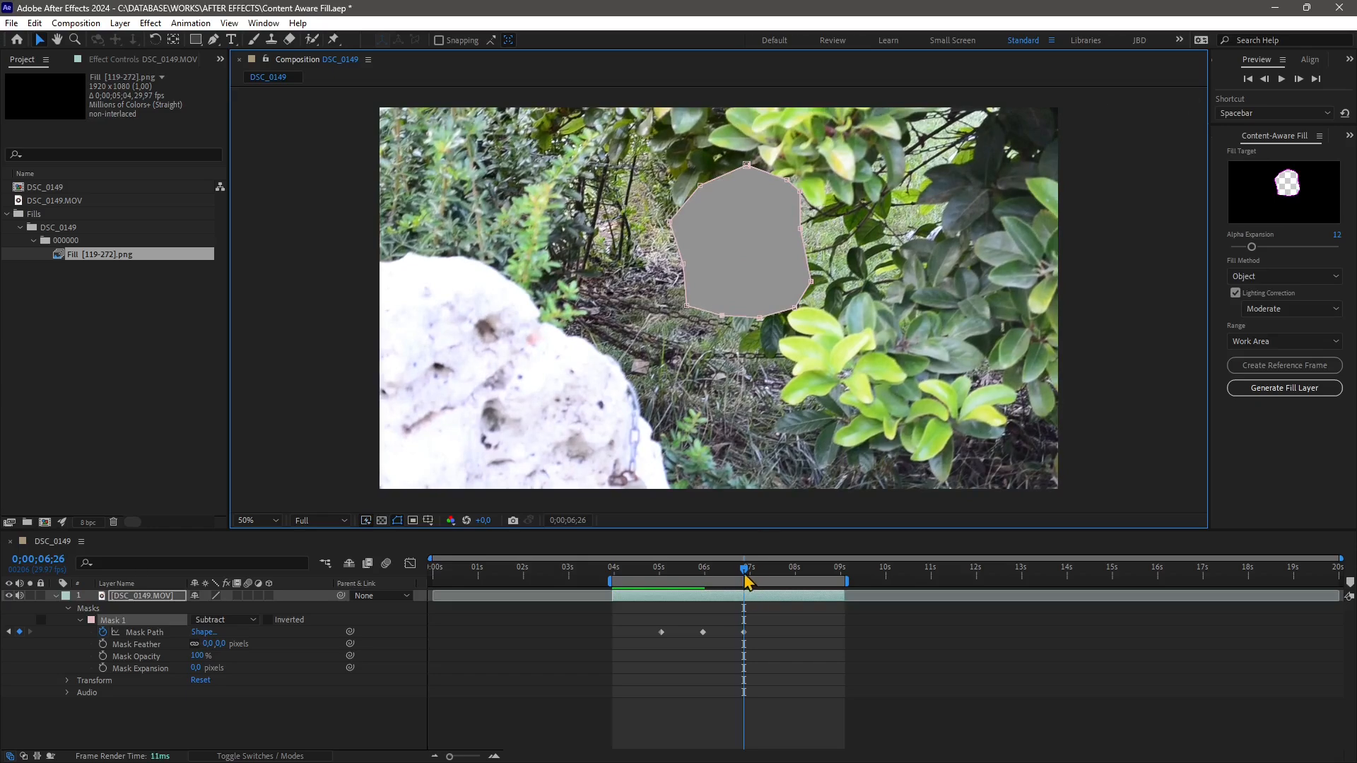
Check the mask up to about 0;00;09;01, and shorten the work area and the DSC_0149.MOV layer to end just after 7 seconds
drag(747, 581, 845, 615)
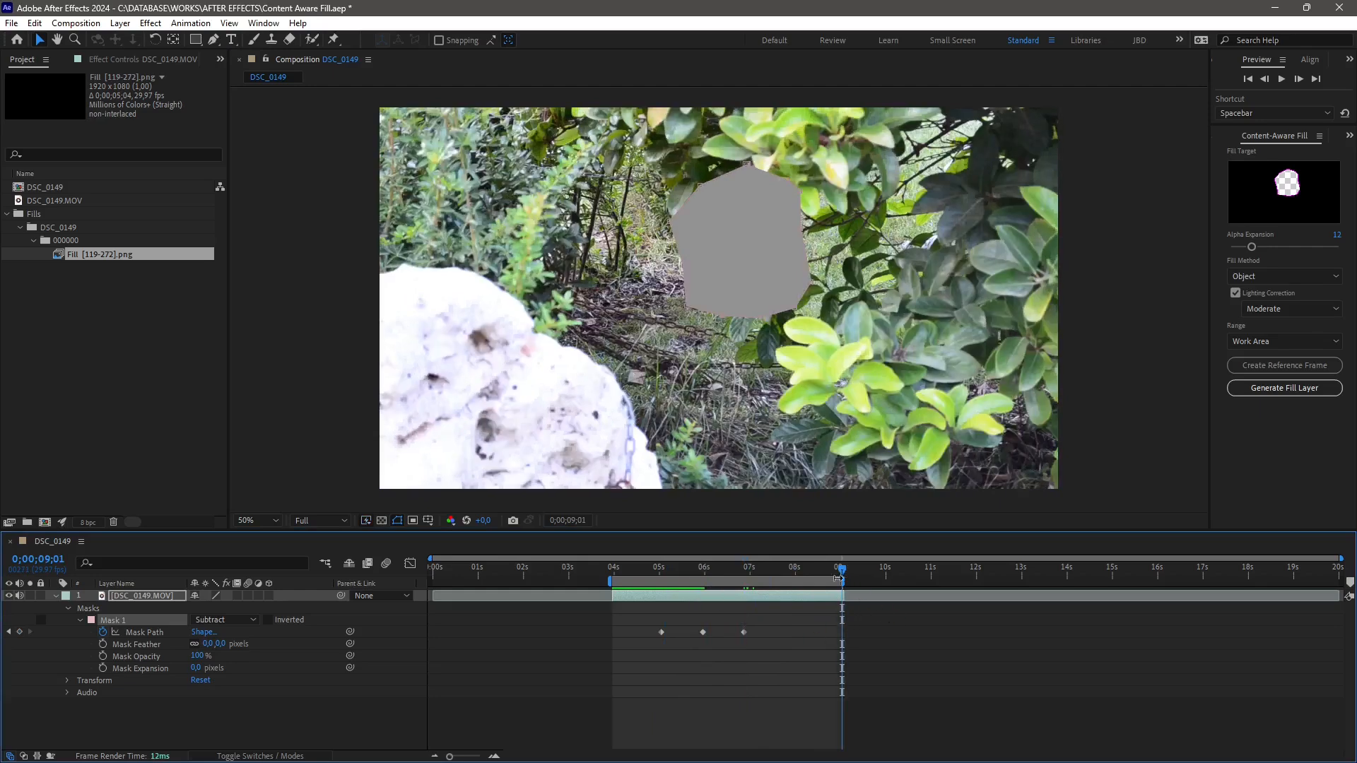
drag(837, 578, 761, 580)
click(843, 598)
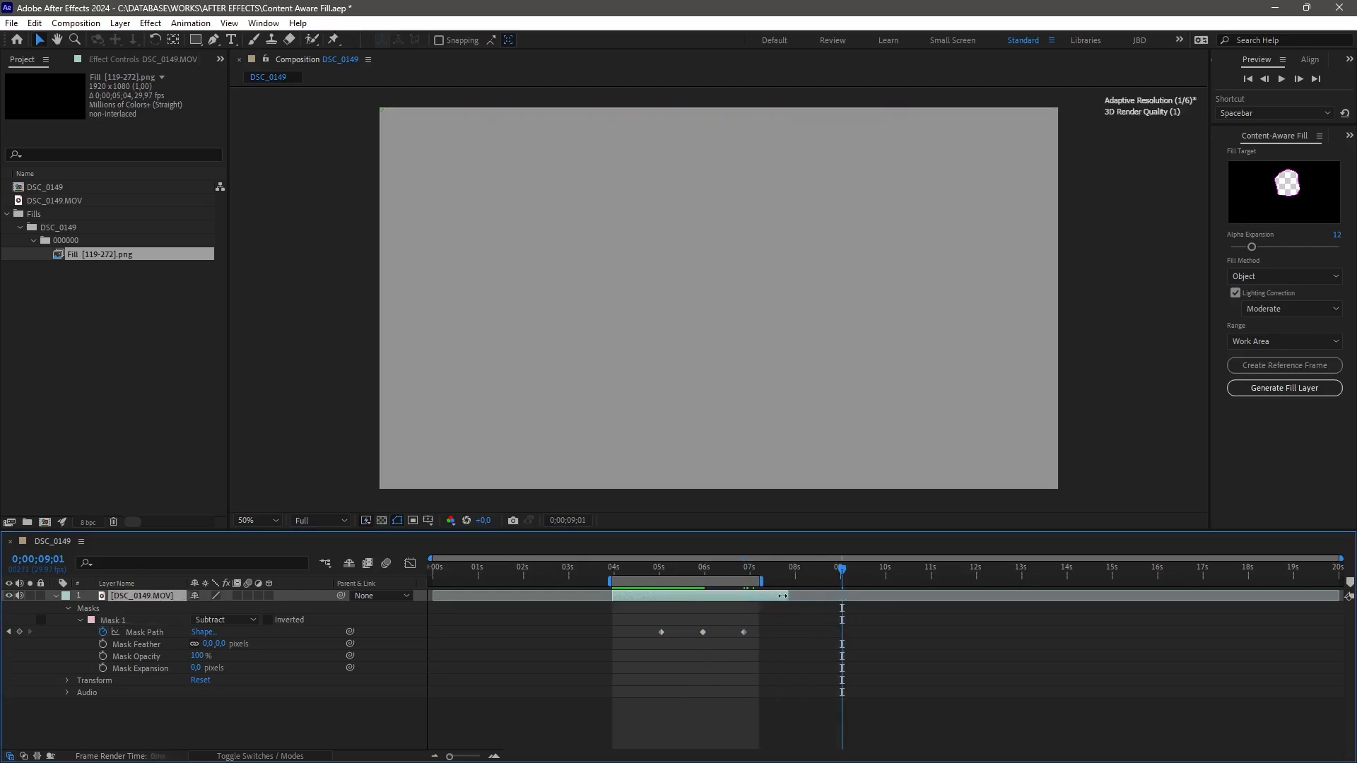
Generate a new Content-Aware Fill layer for the work area with the Object method, and play the result from the clip's start
drag(842, 569, 636, 572)
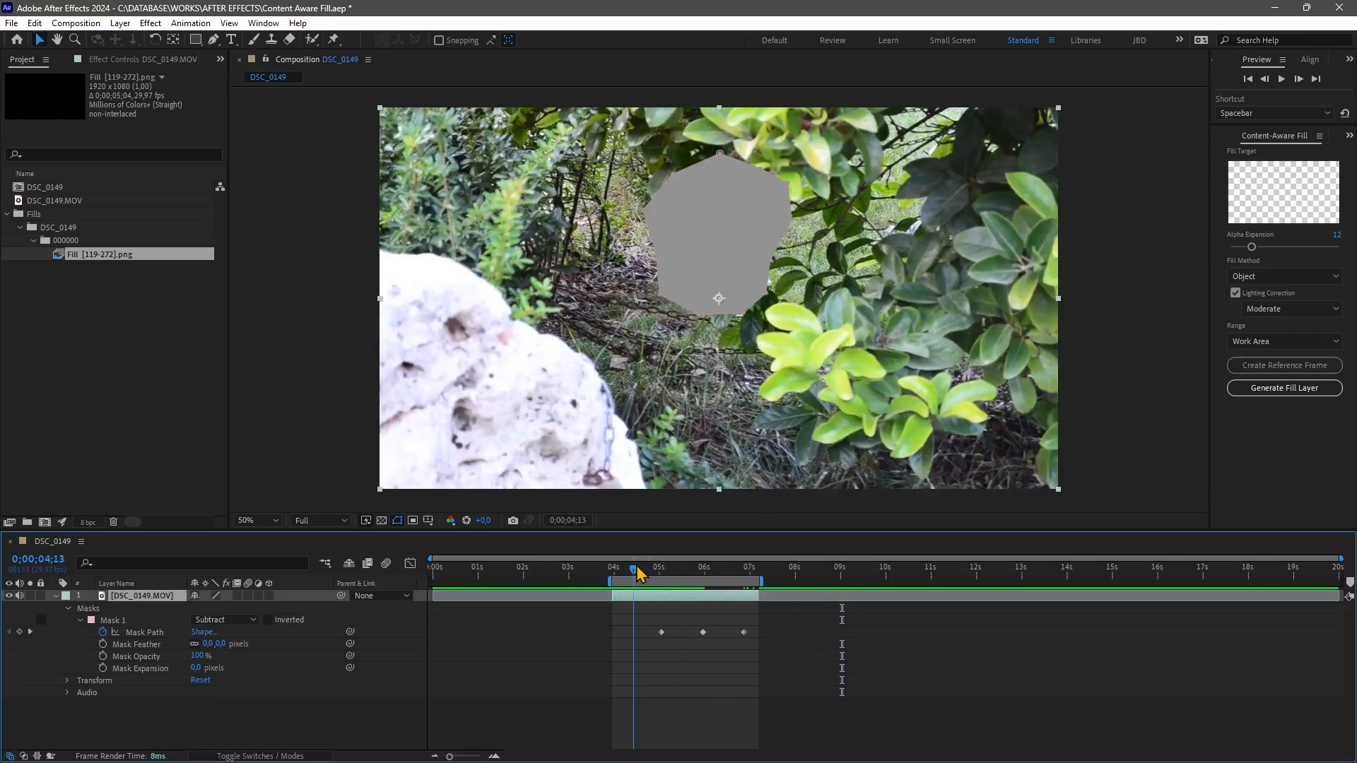
click(1275, 390)
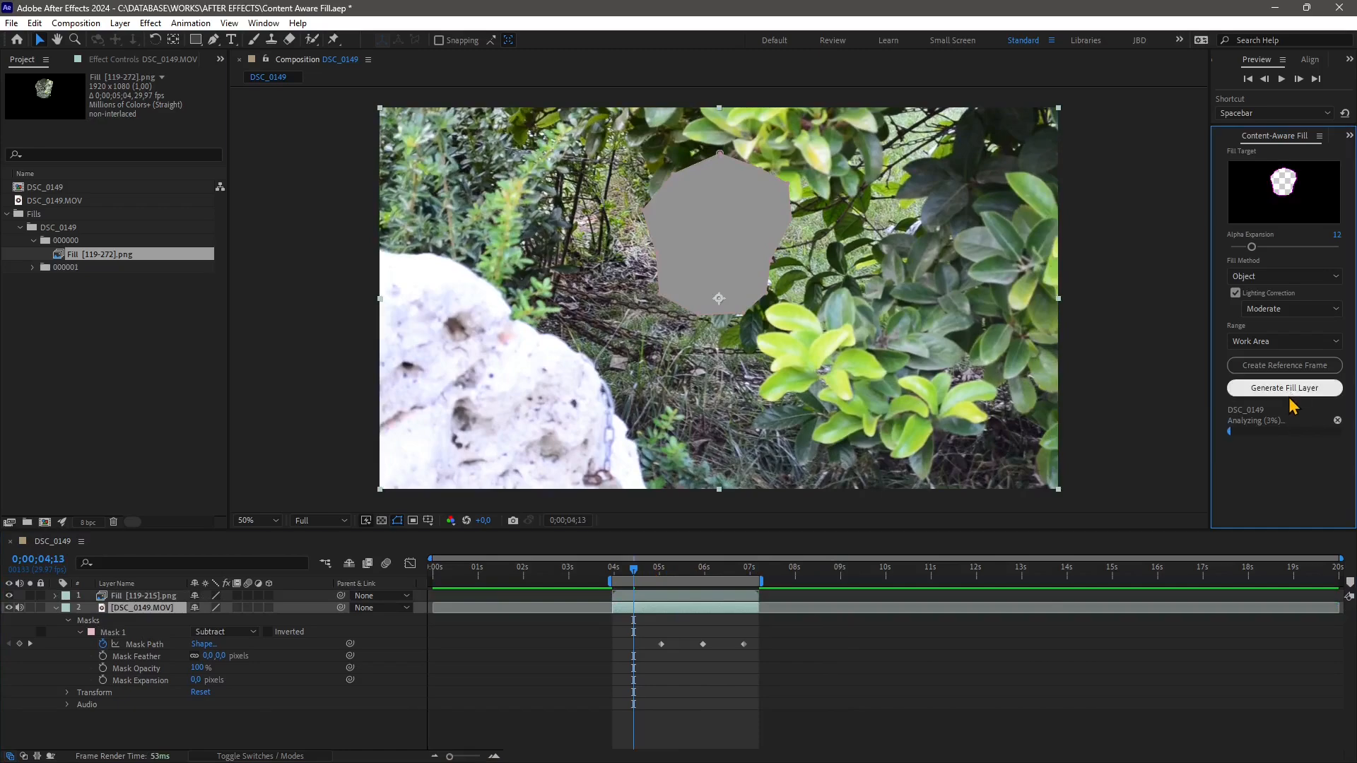
drag(634, 580, 610, 573)
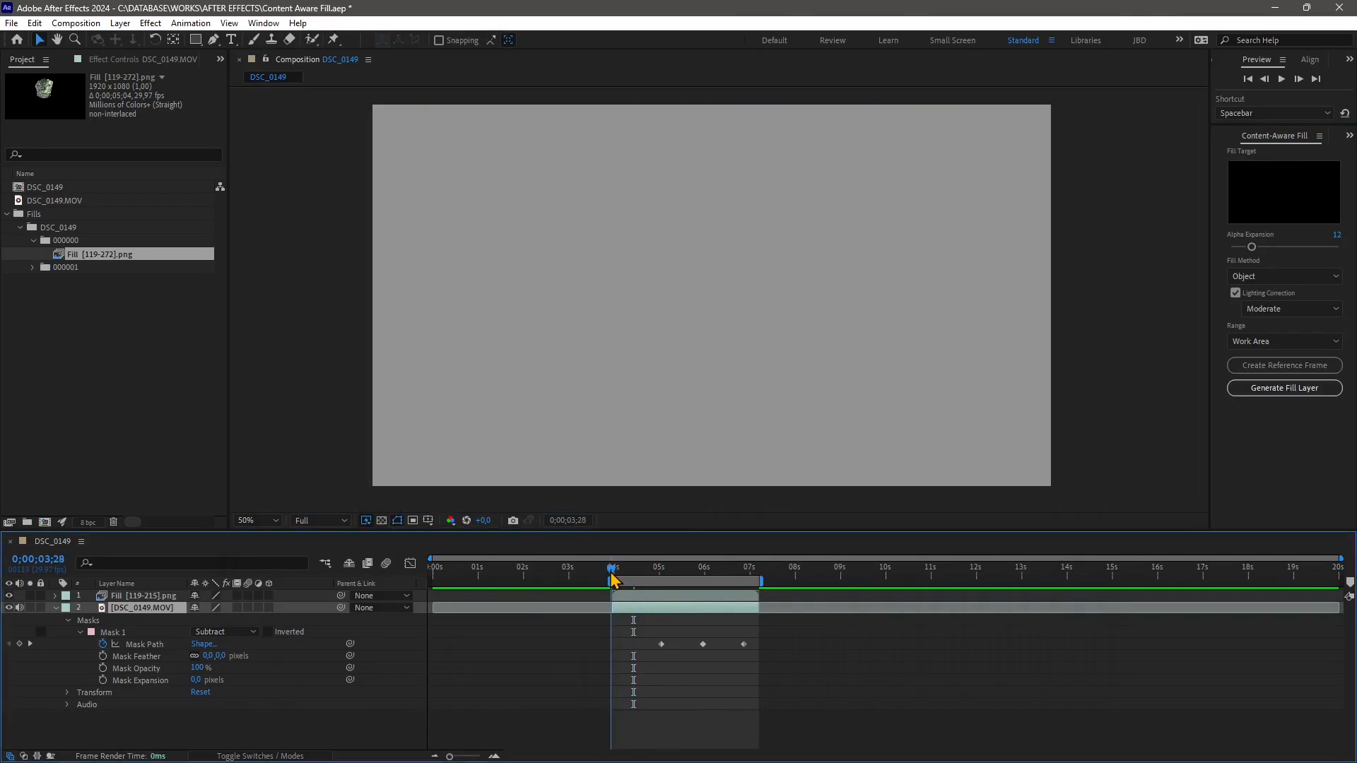
key(space)
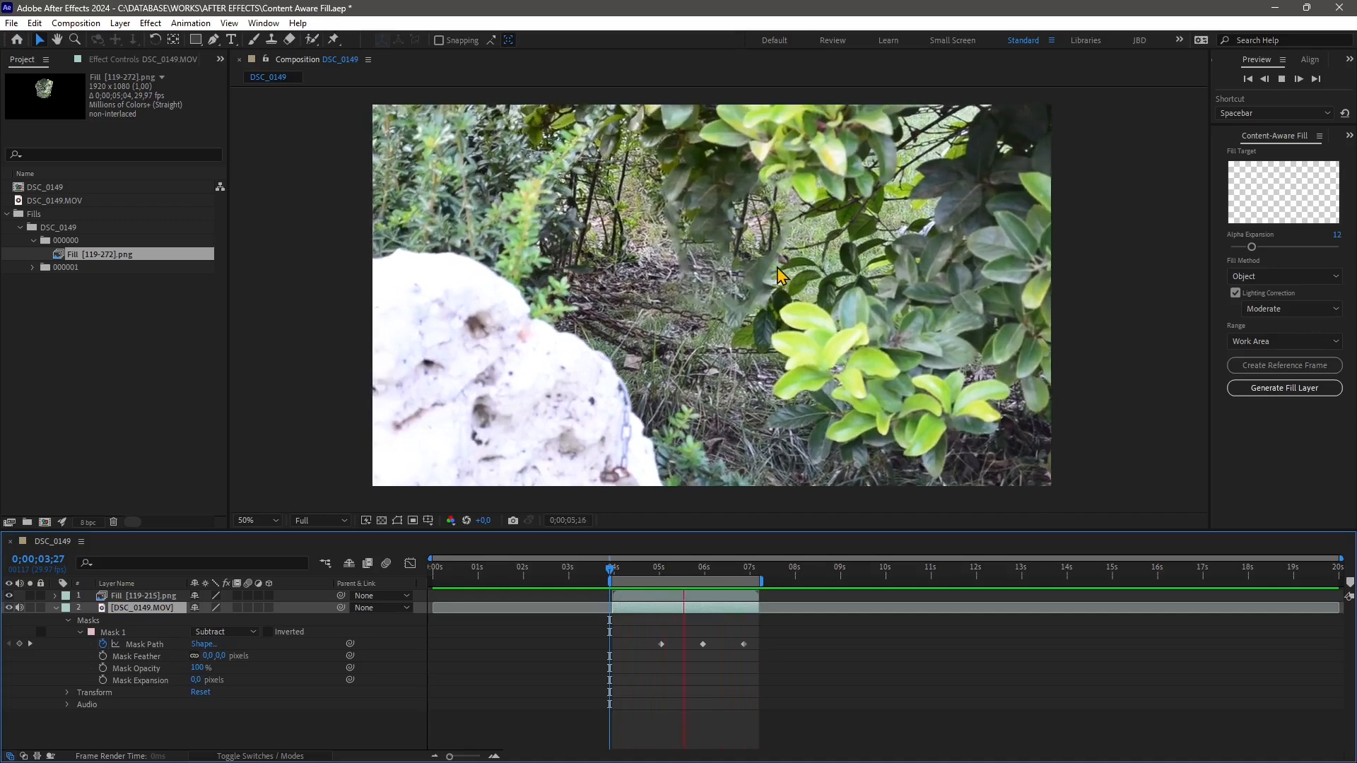
Inspect the new fill layer at 0;00;05;13 and its source PNG sequence inside the 000001 folder of the project's Fills
click(635, 599)
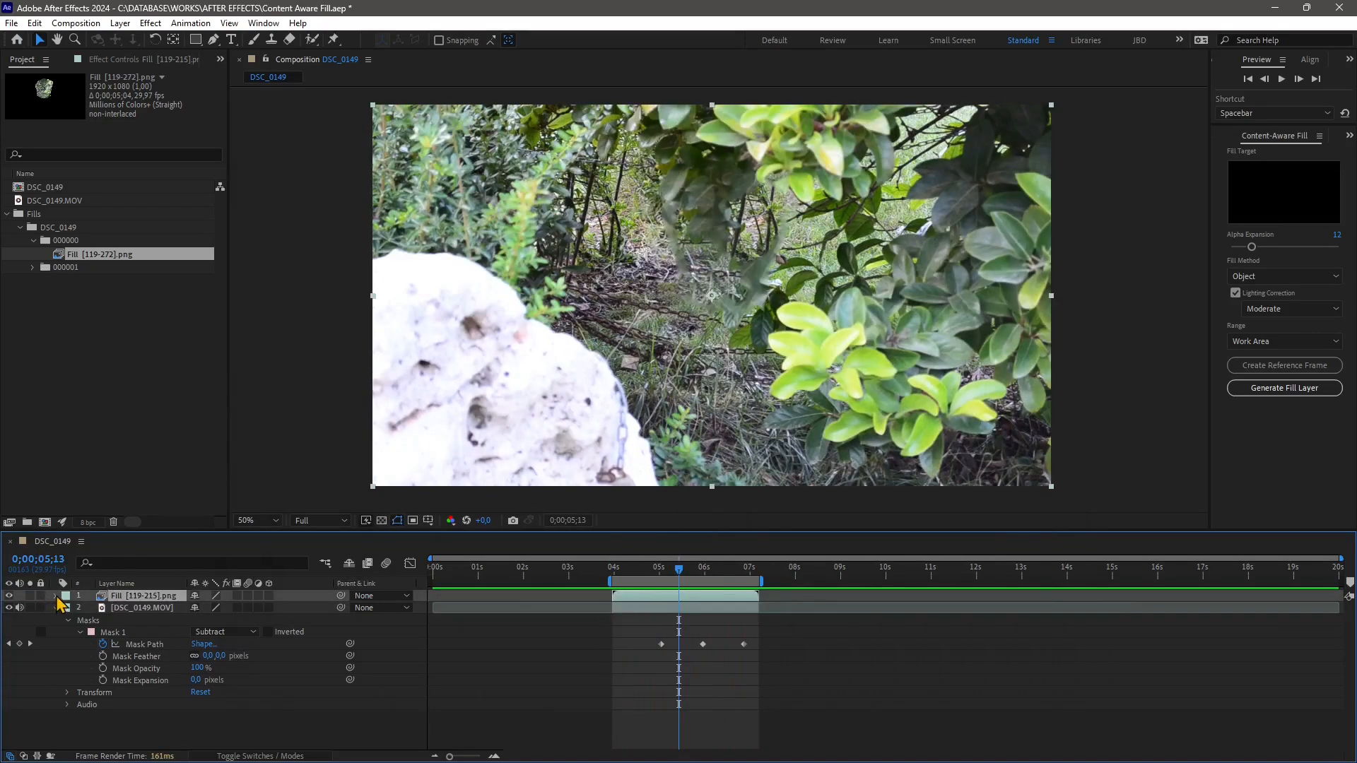
click(57, 597)
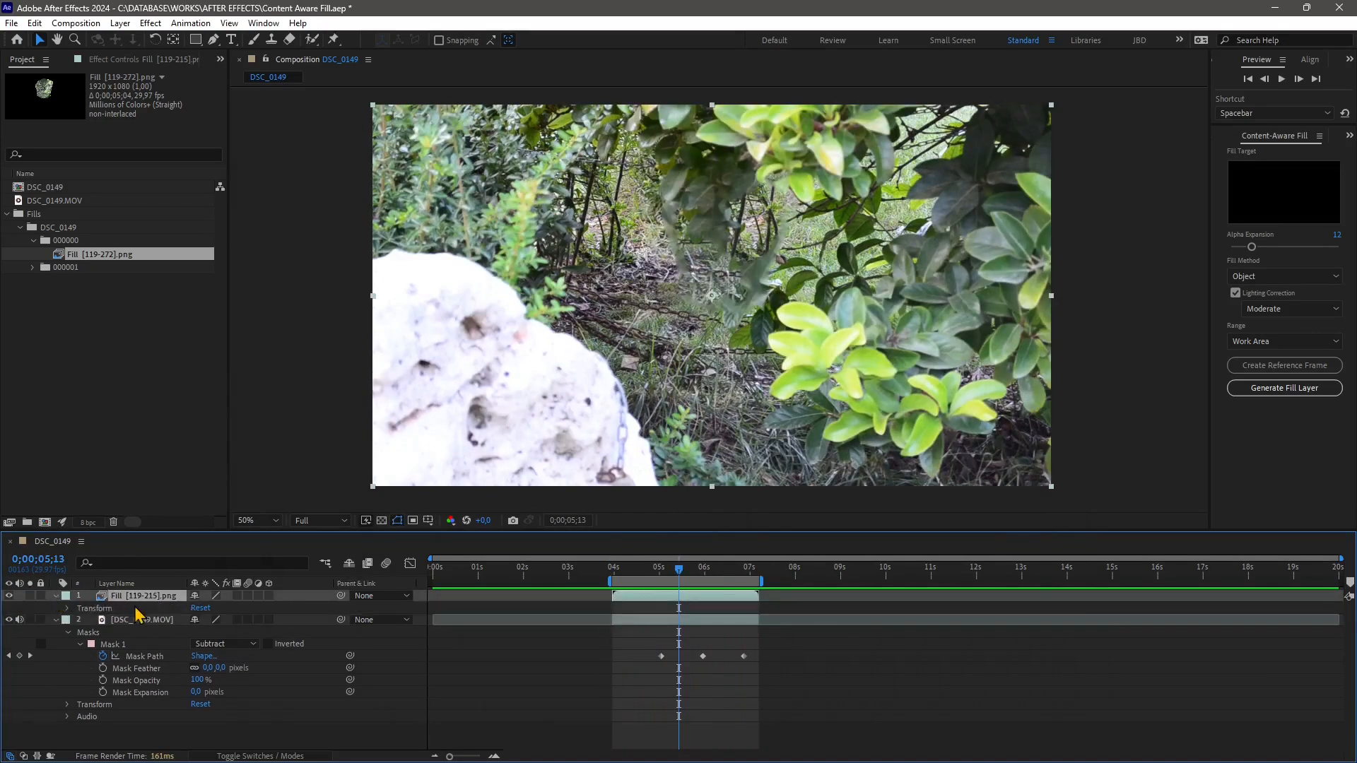
click(63, 268)
click(33, 268)
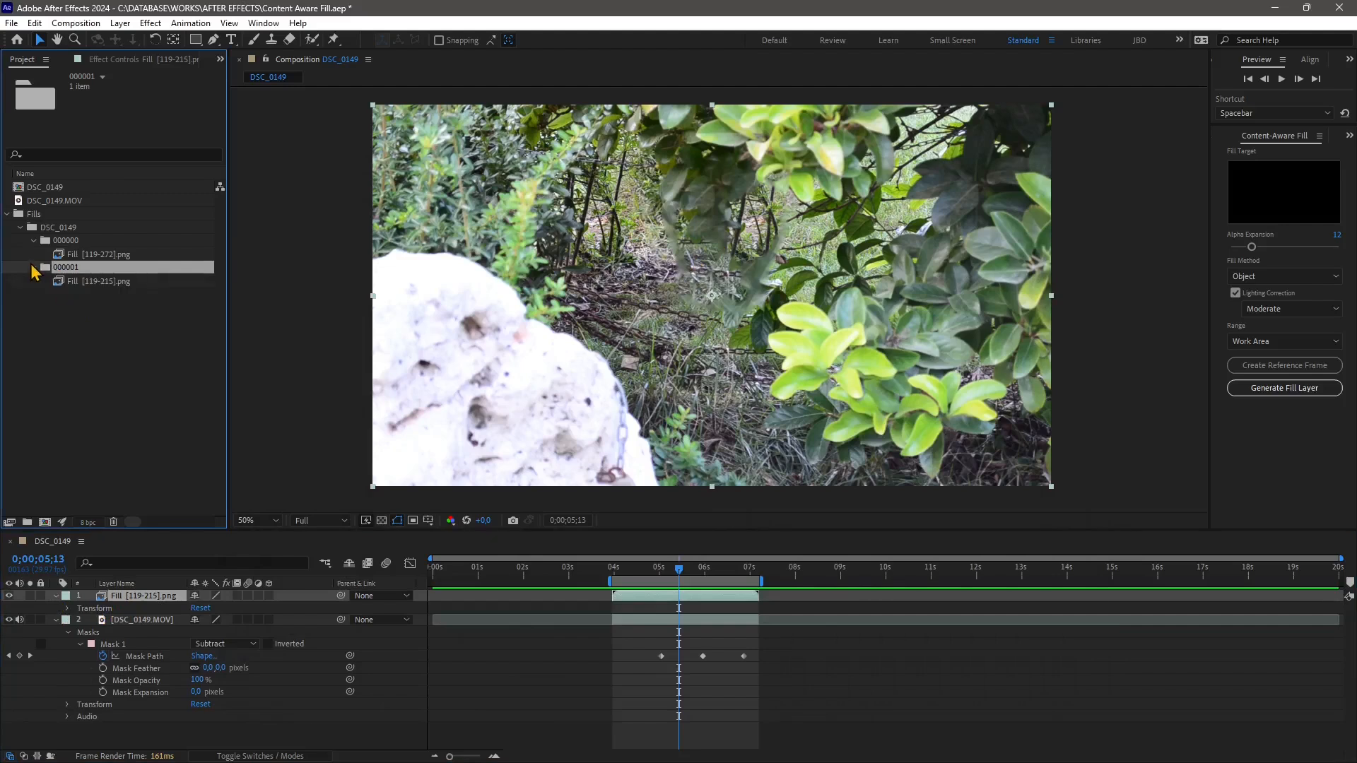
click(100, 285)
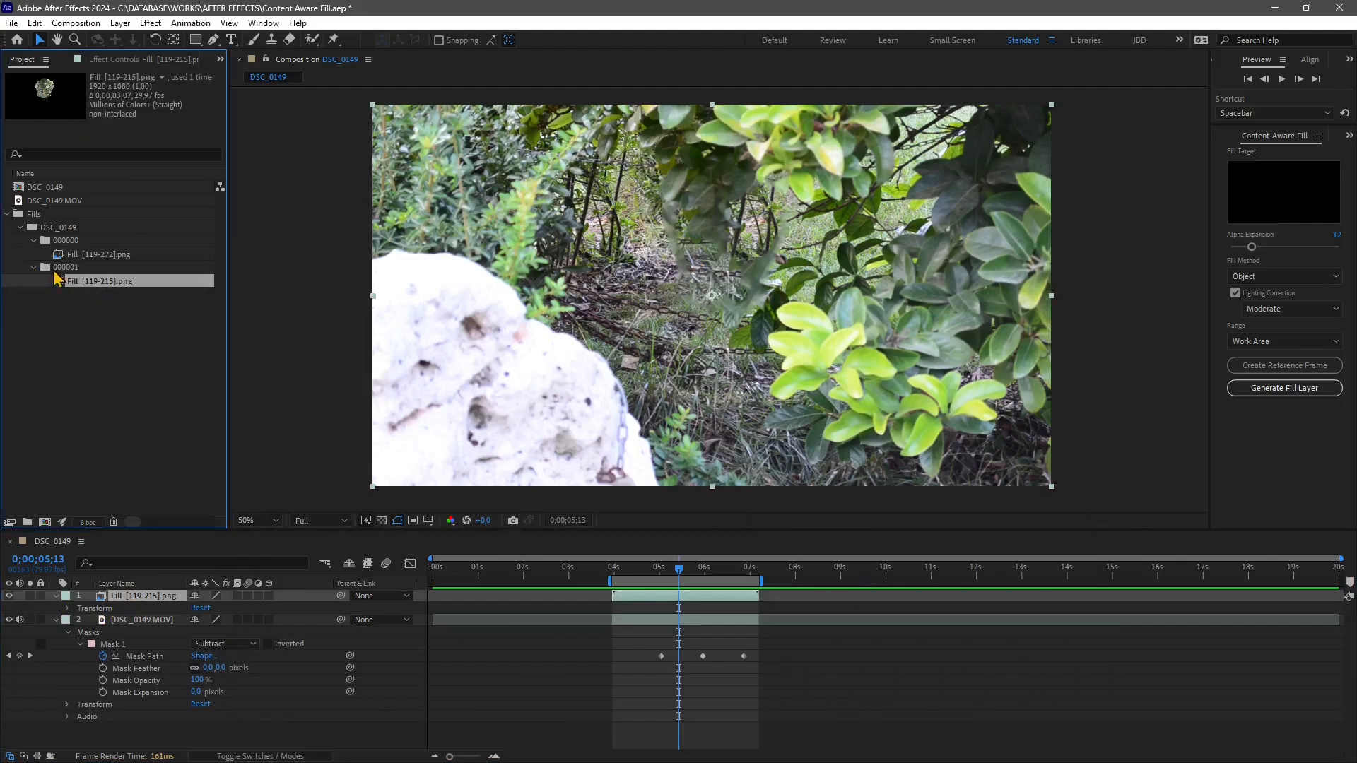